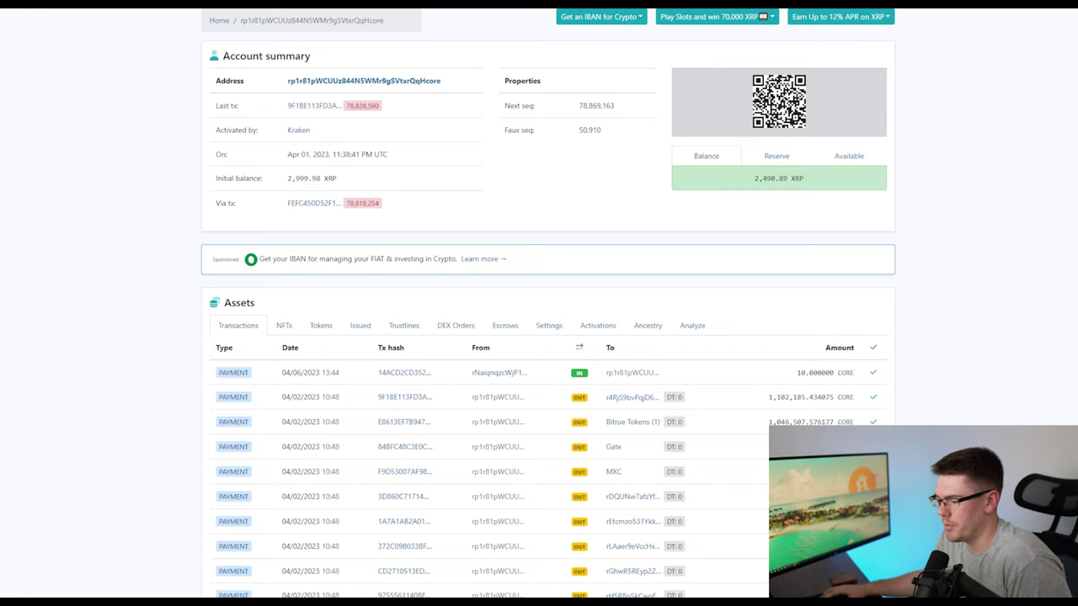
Review the account's transaction list of outgoing CORE payments and highlight the date 04/02/2023 10:48 of the latest outgoing one
scroll(547, 303, "down", 1)
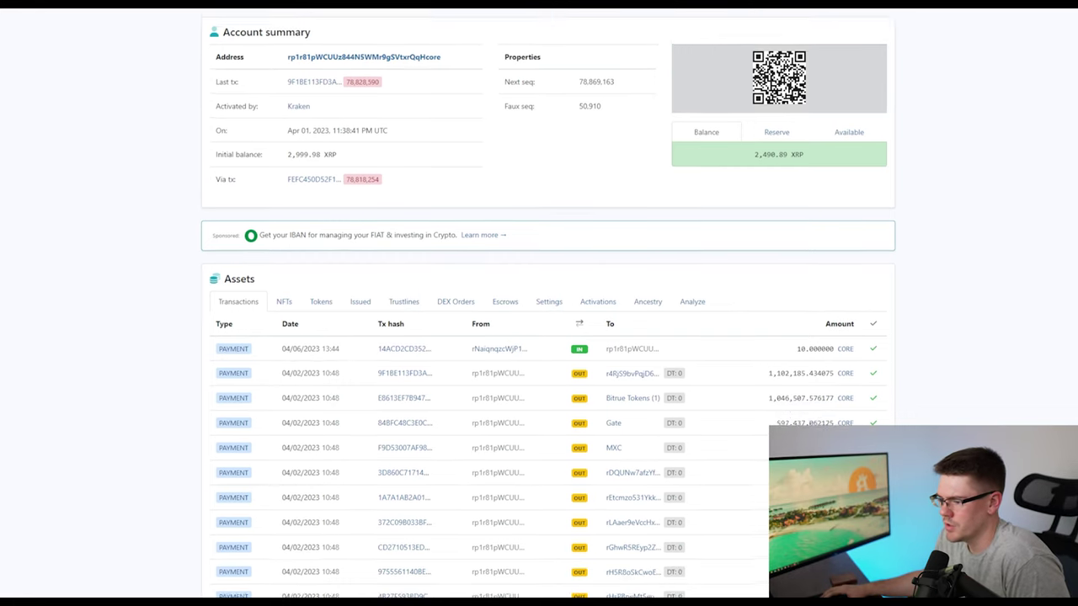
scroll(547, 303, "down", 1)
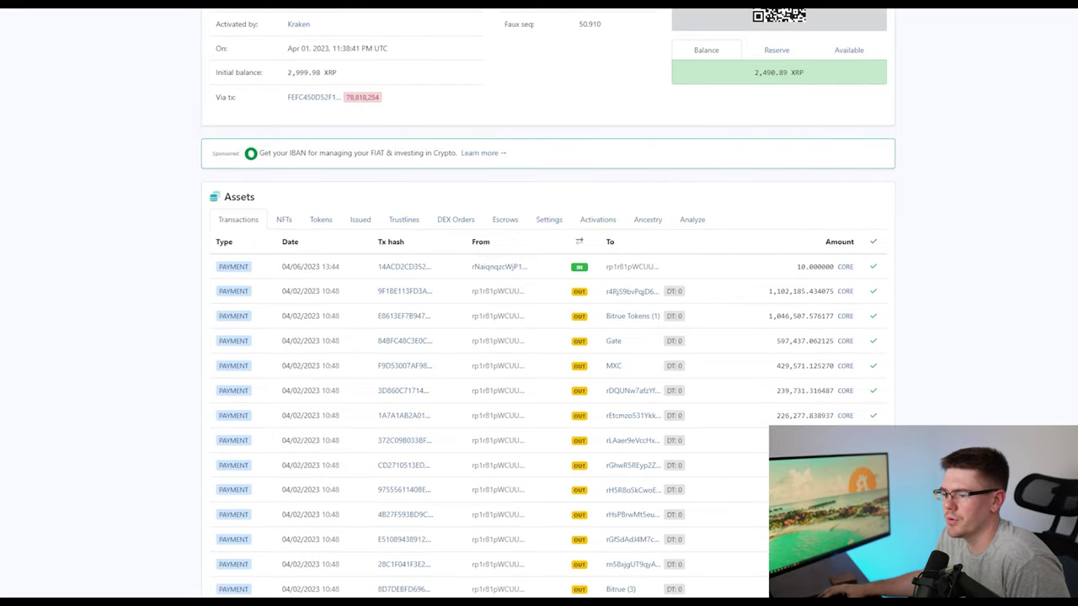
scroll(547, 304, "down", 2)
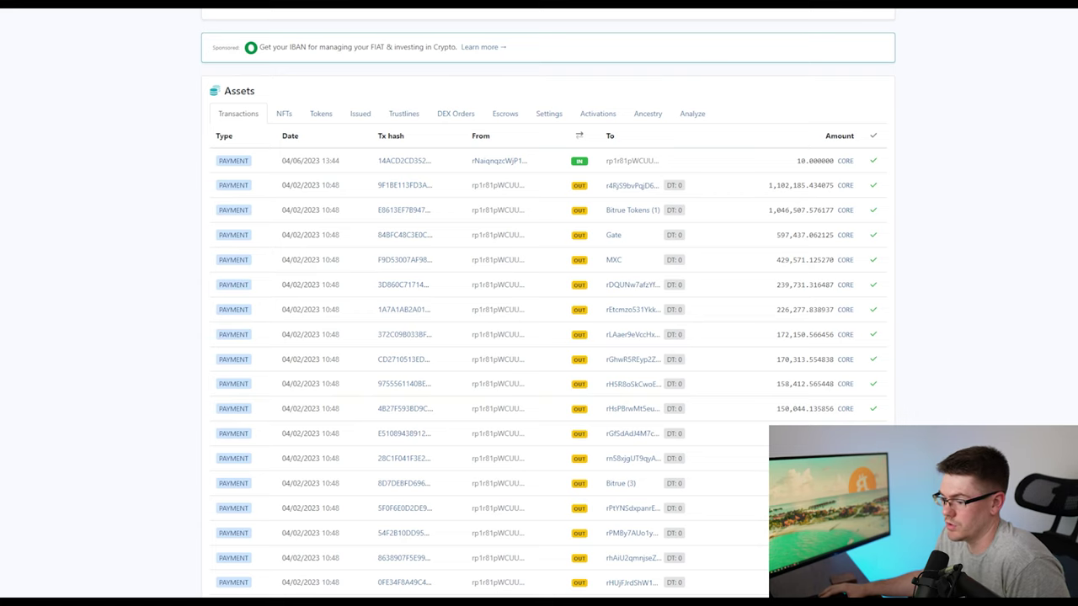
scroll(548, 303, "up", 2)
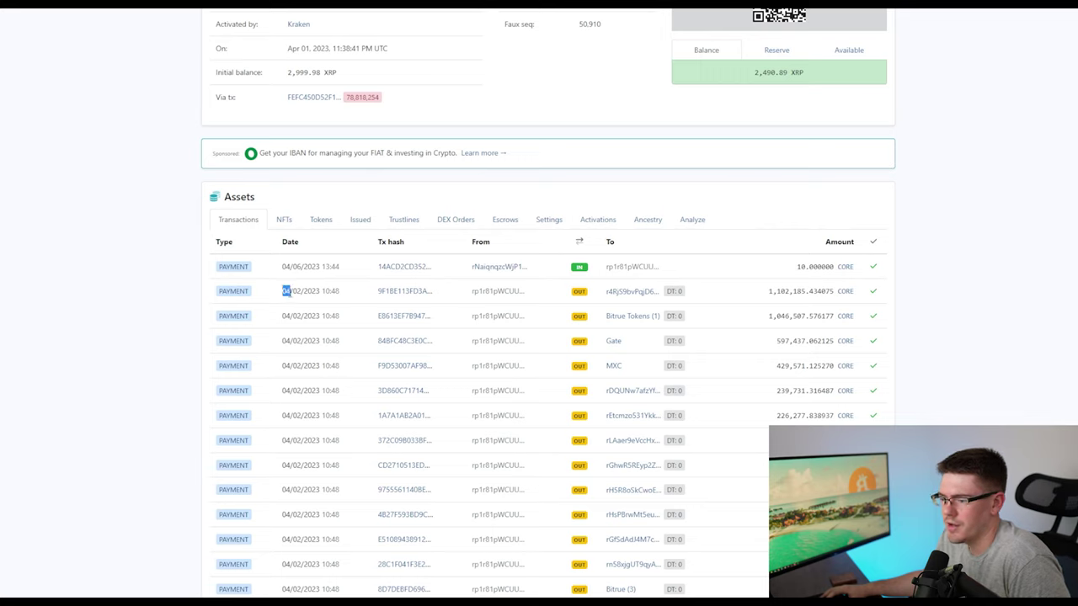
left_click_drag(284, 291, 339, 298)
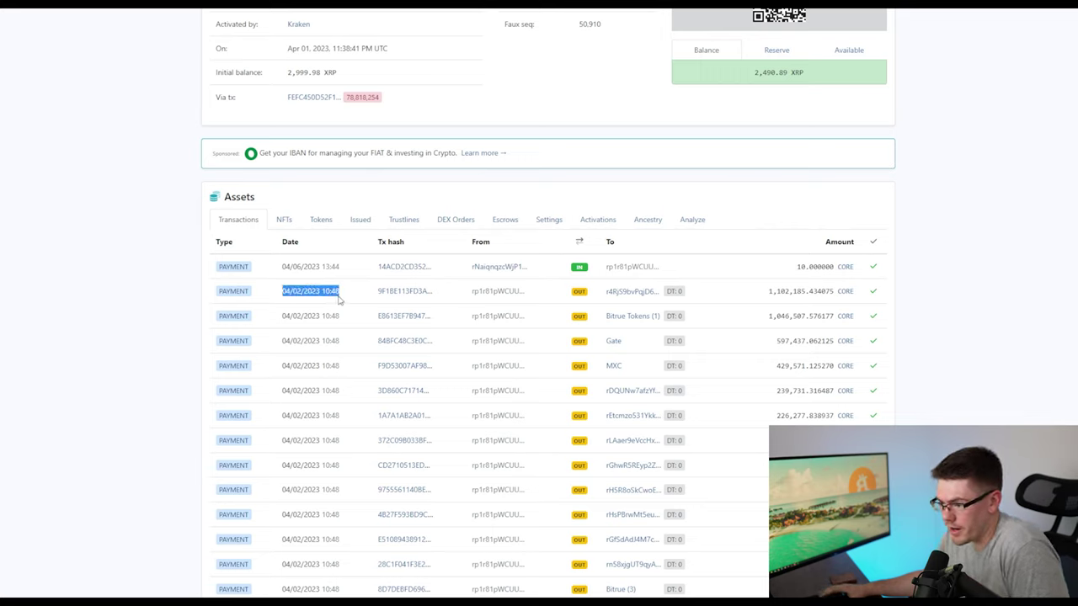
left_click(124, 258)
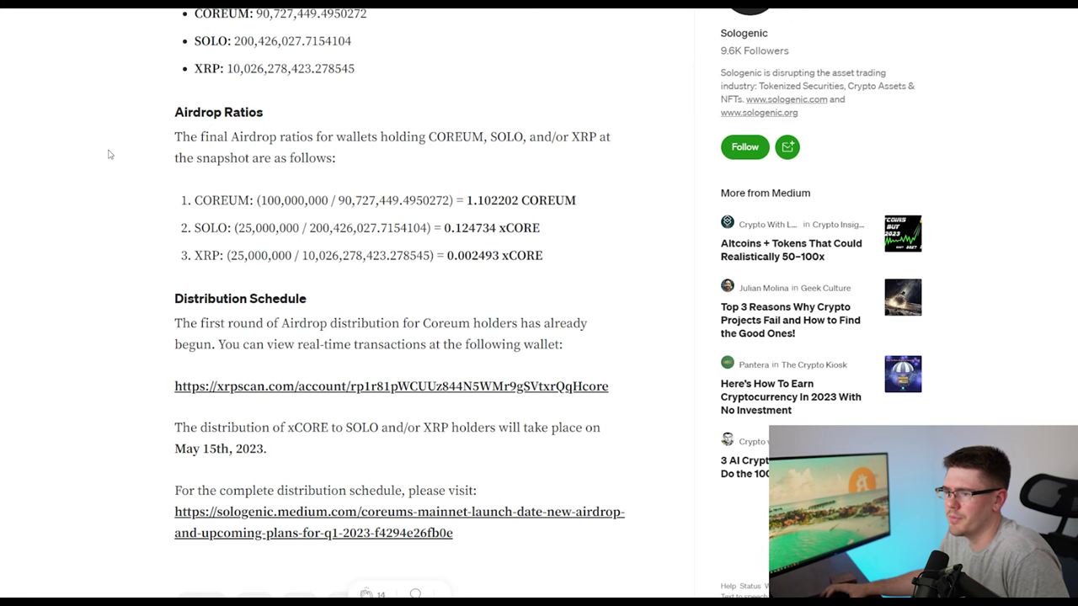
Find the claimed holdings totals in the Sologenic airdrop article and highlight the whole-number part of the COREUM figure
scroll(110, 149, "up", 3)
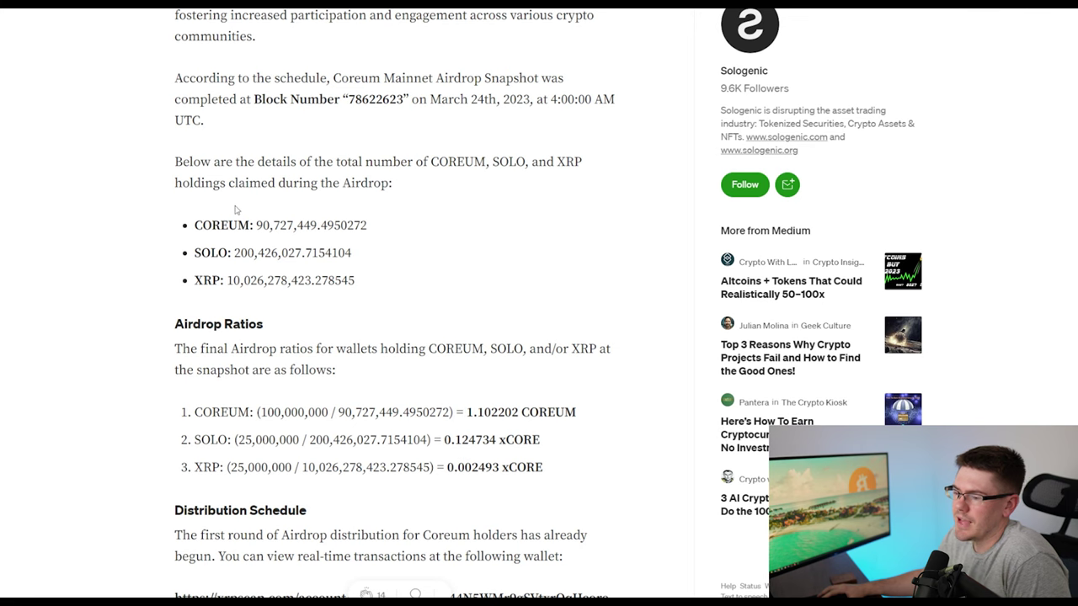
scroll(237, 212, "down", 1)
left_click_drag(256, 171, 318, 172)
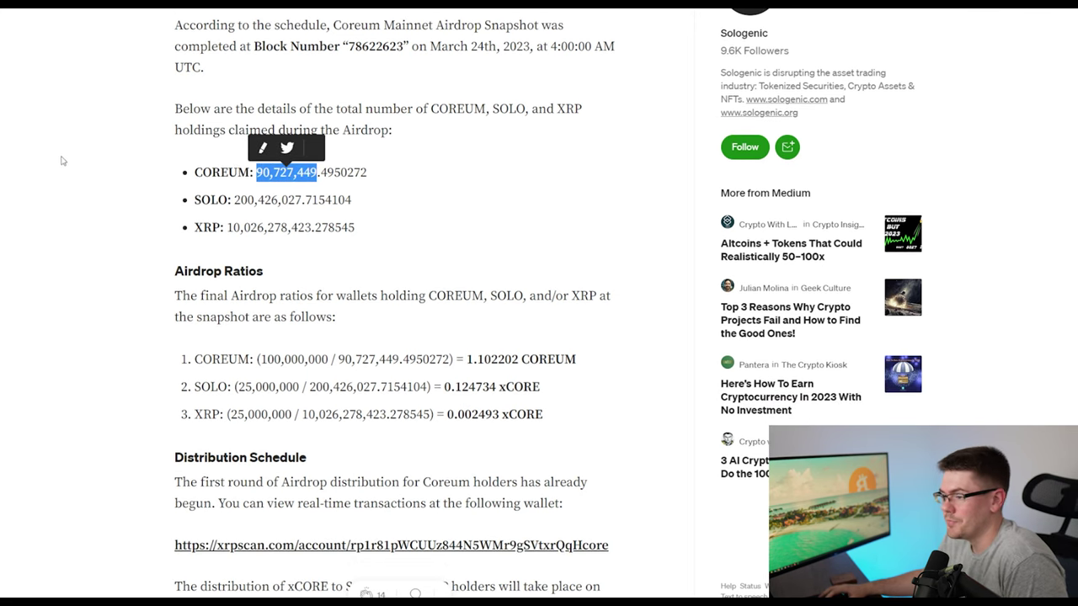
left_click(439, 175)
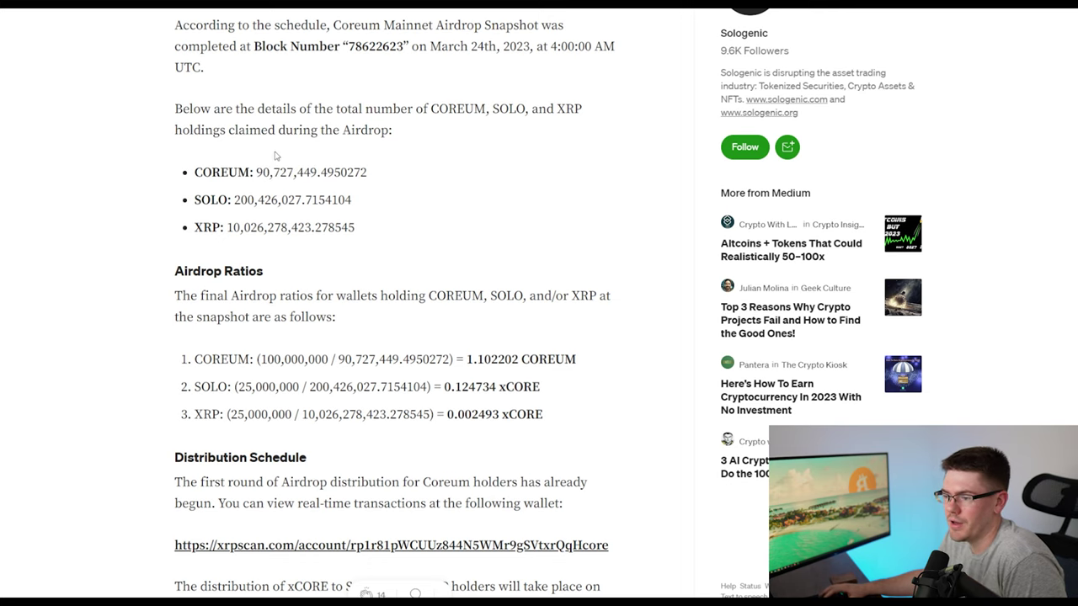
left_click_drag(256, 172, 317, 172)
left_click(133, 141)
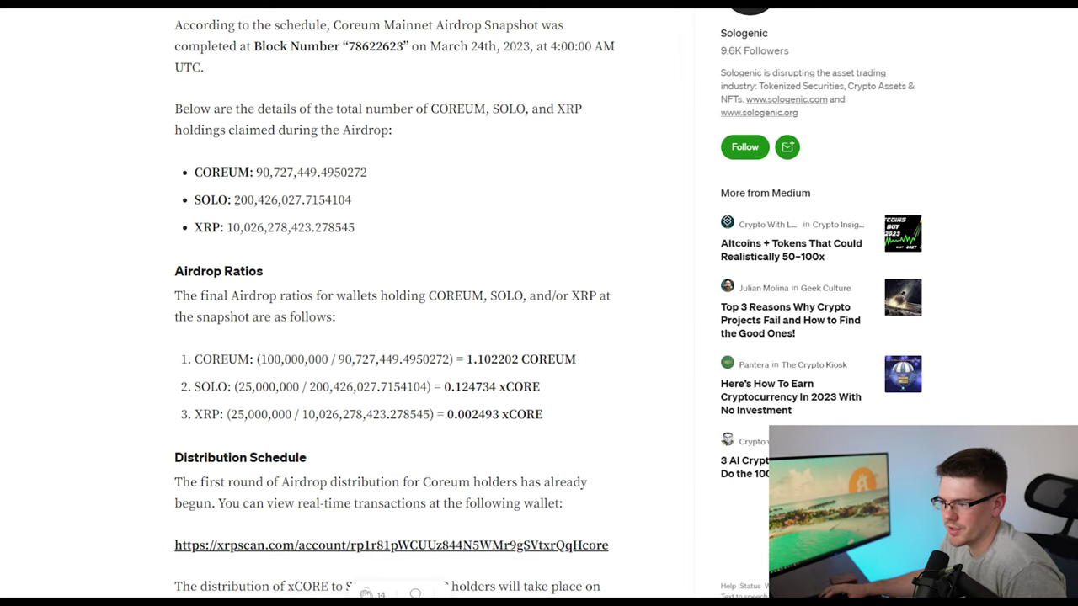
Highlight the claimed SOLO and XRP holdings totals, and continue down to the airdrop ratios and distribution schedule
left_click_drag(234, 199, 301, 200)
left_click(101, 209)
left_click_drag(226, 227, 312, 227)
left_click(133, 191)
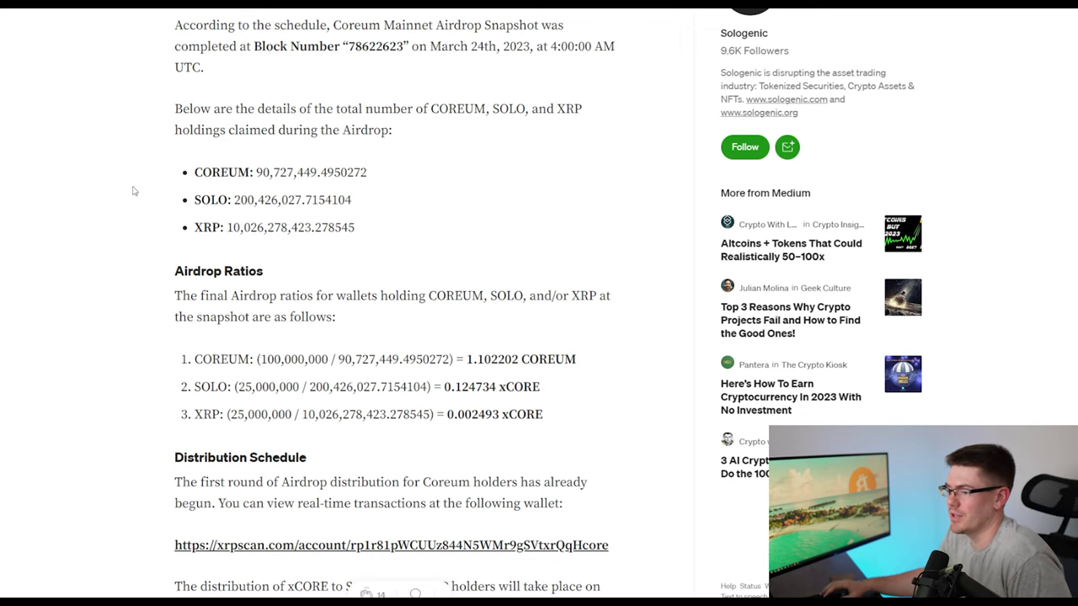
scroll(115, 258, "down", 1)
scroll(115, 258, "down", 2)
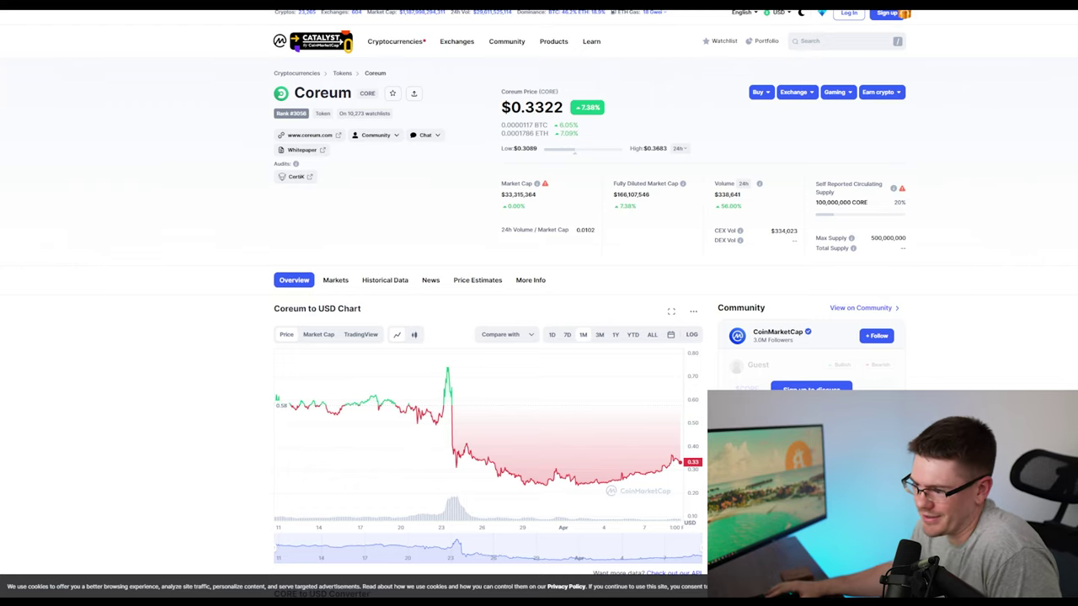
Switch from the Coreum price page to the Excel workbook and inspect the CORE price and rate below the CORE table
mouse_move(395, 41)
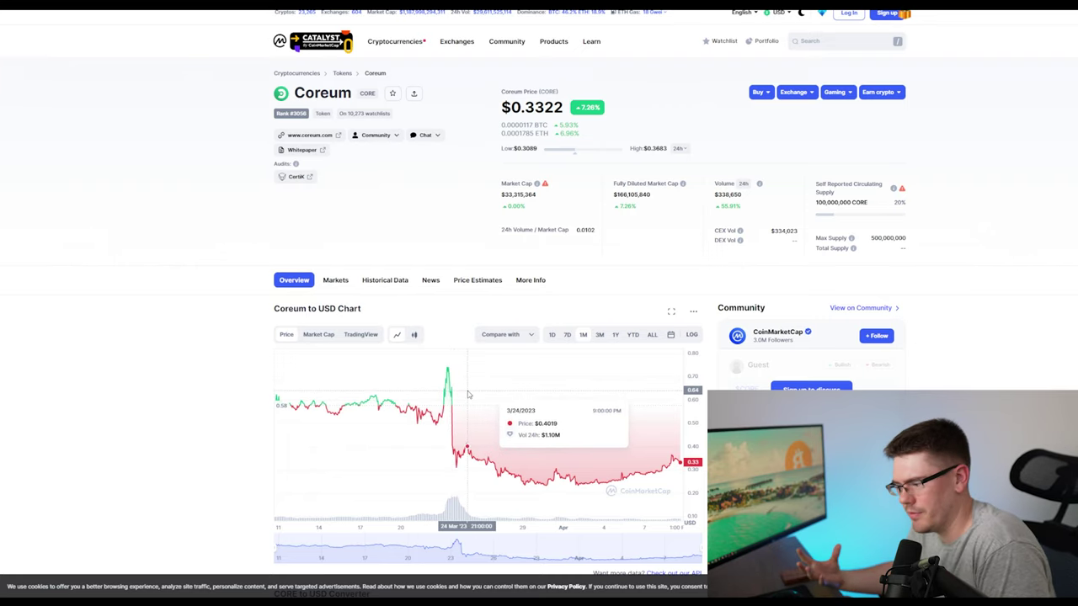
key("alt+Tab")
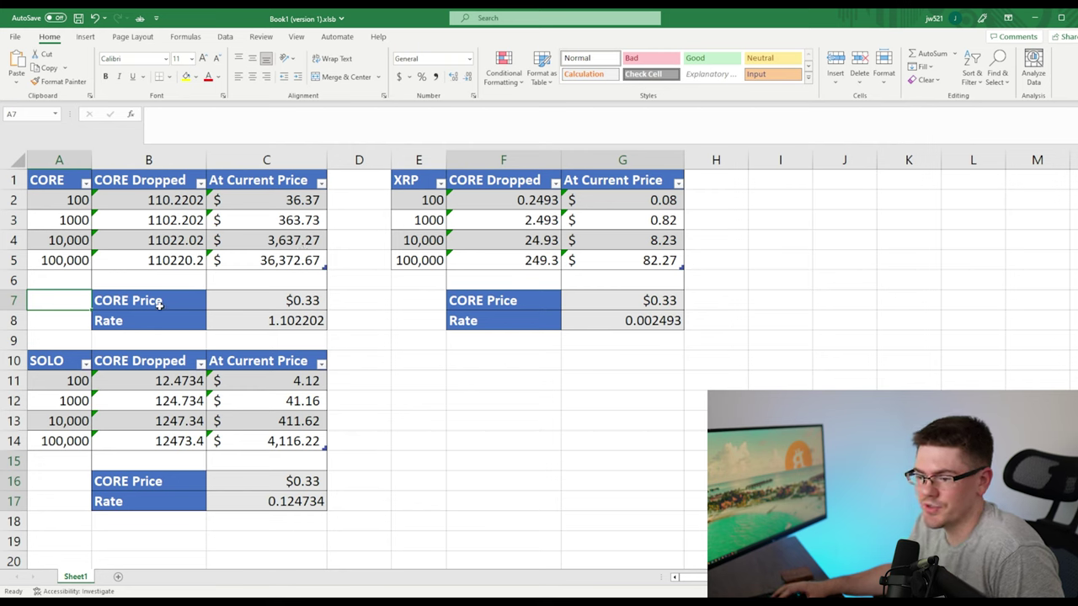
left_click_drag(128, 301, 234, 317)
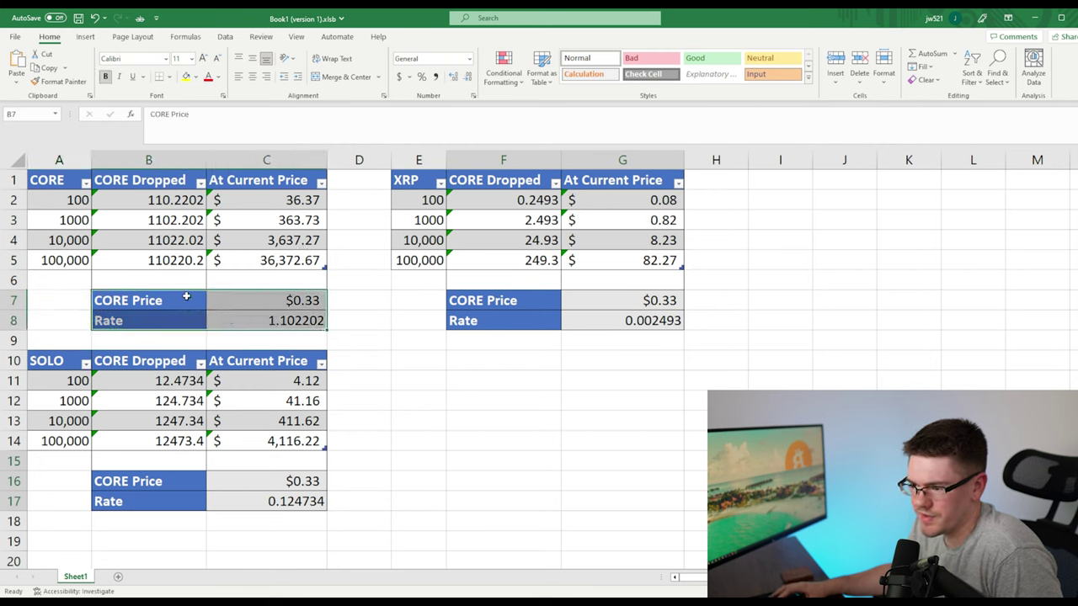
left_click(354, 305)
left_click(305, 300)
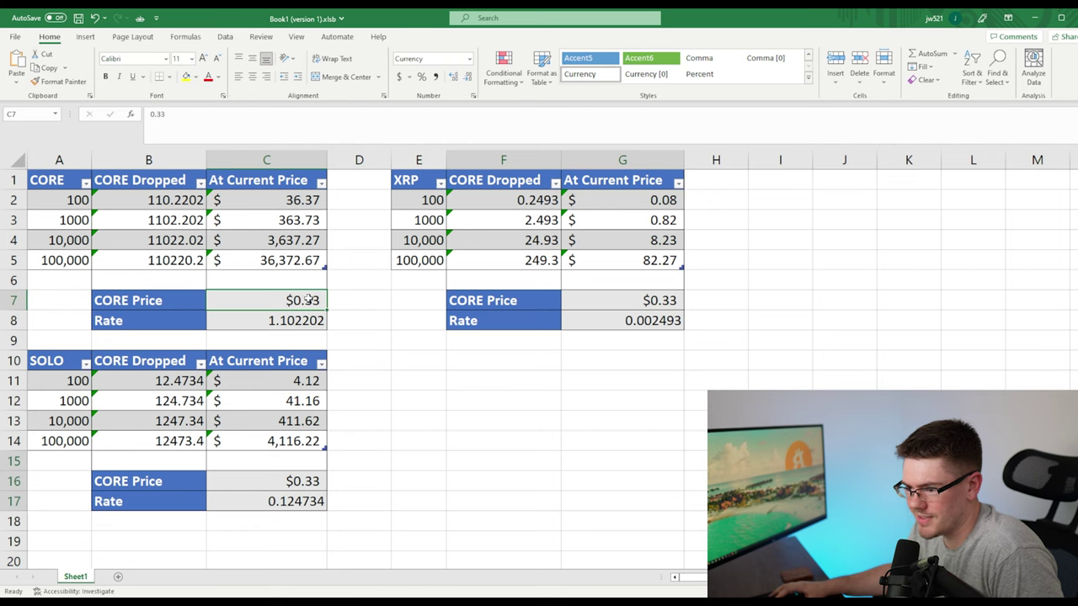
left_click(258, 321)
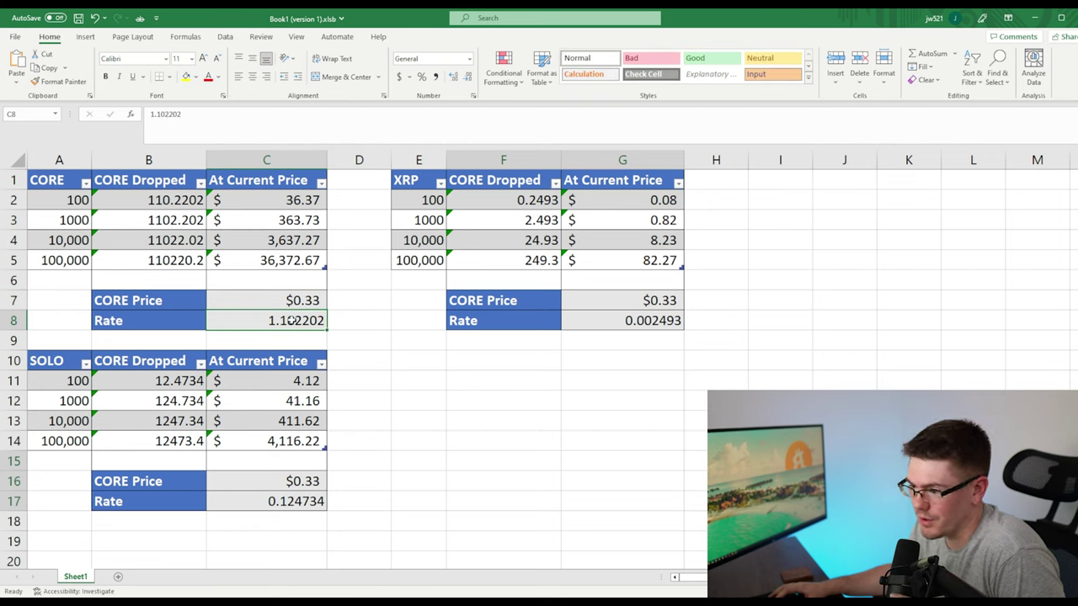
Go through the holding amounts in the CORE column of the CORE table, from 100 to 100,000
left_click(51, 181)
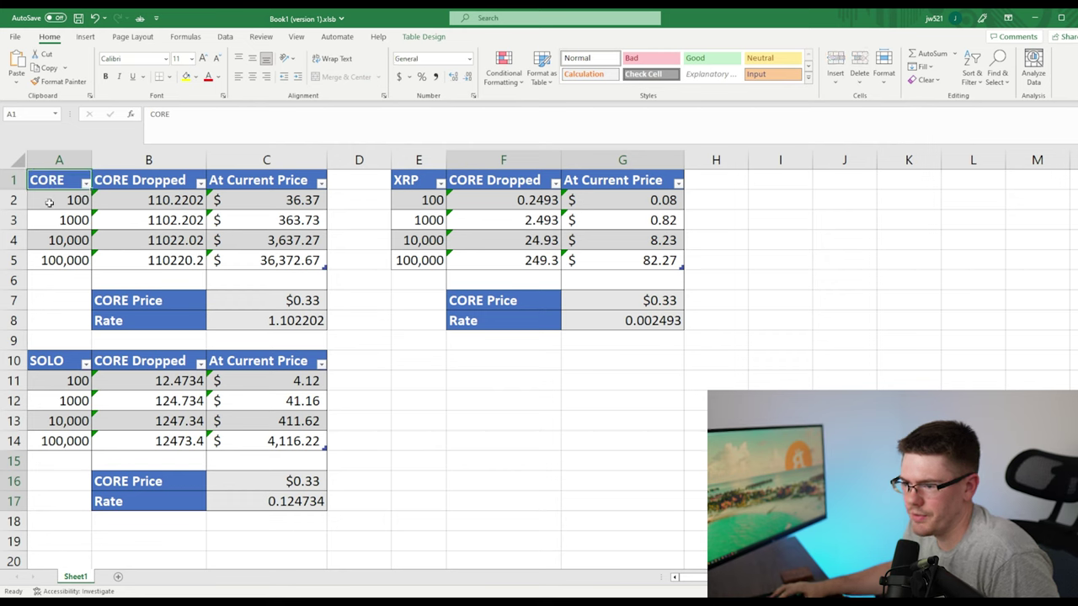
left_click(49, 204)
left_click(61, 222)
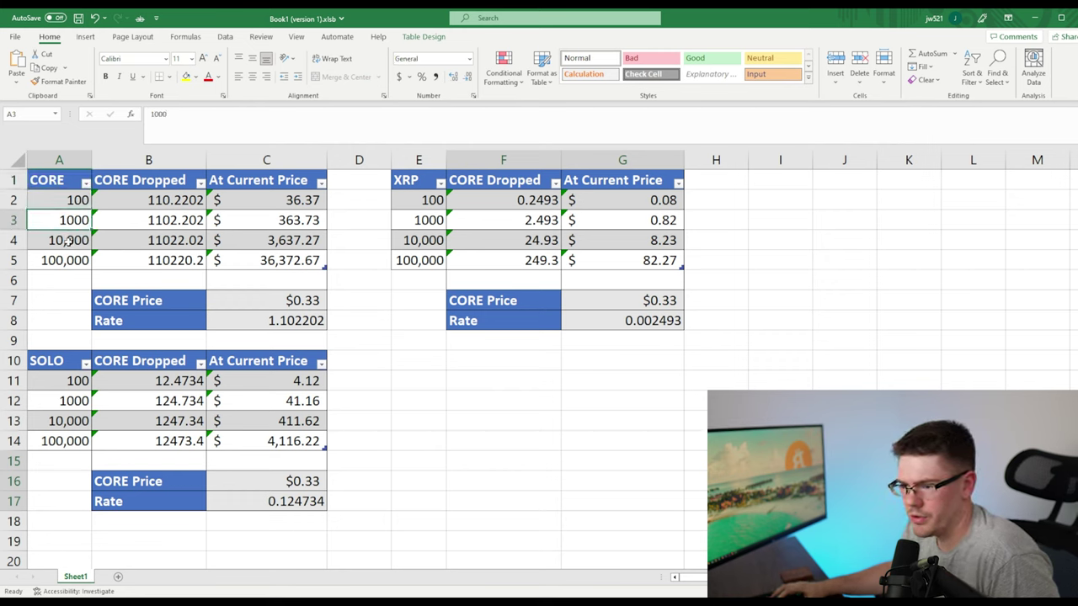
left_click(66, 242)
left_click(63, 262)
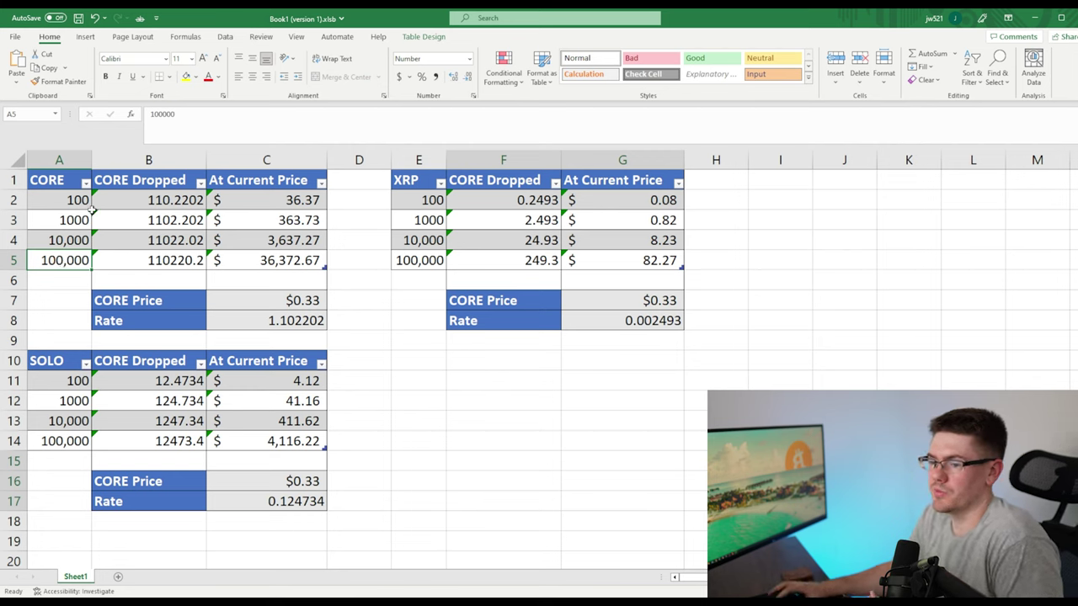
Inspect the dropped CORE and its value at current price for holdings of 100 and 1000 CORE
left_click(59, 184)
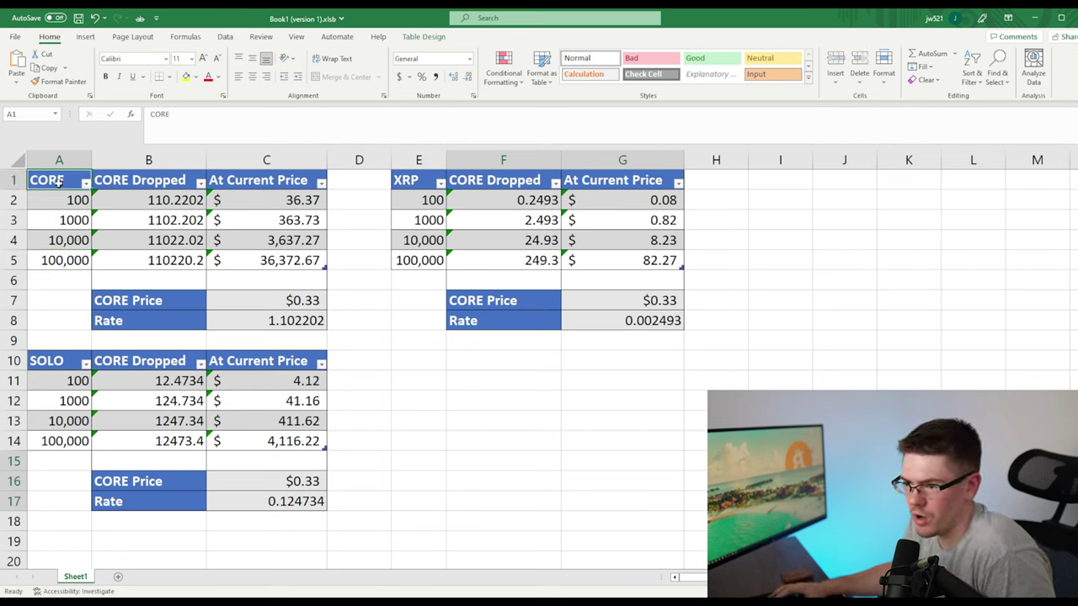
left_click(72, 206)
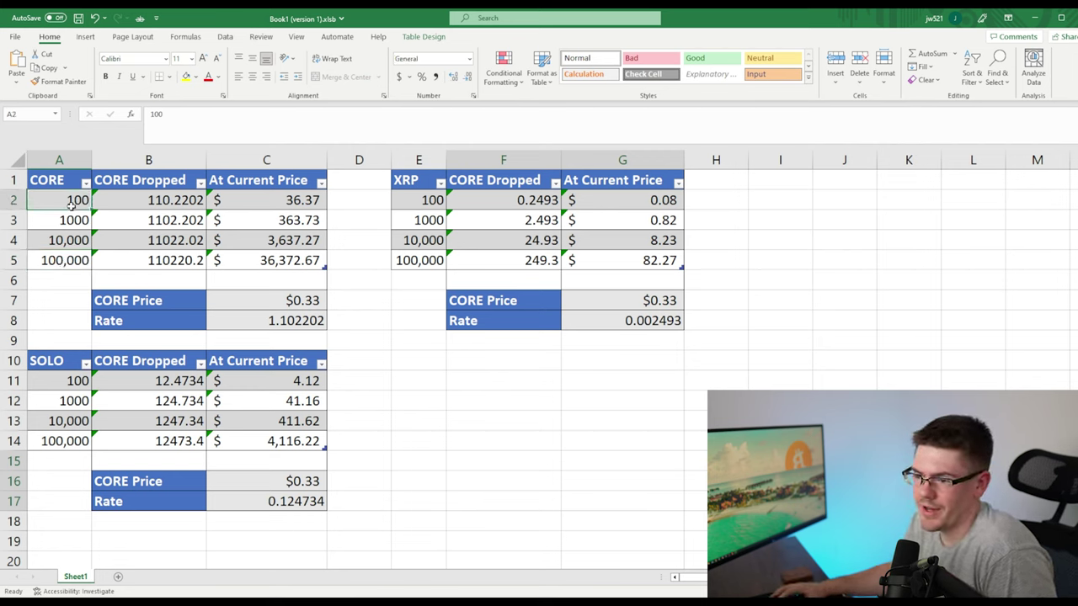
left_click(122, 203)
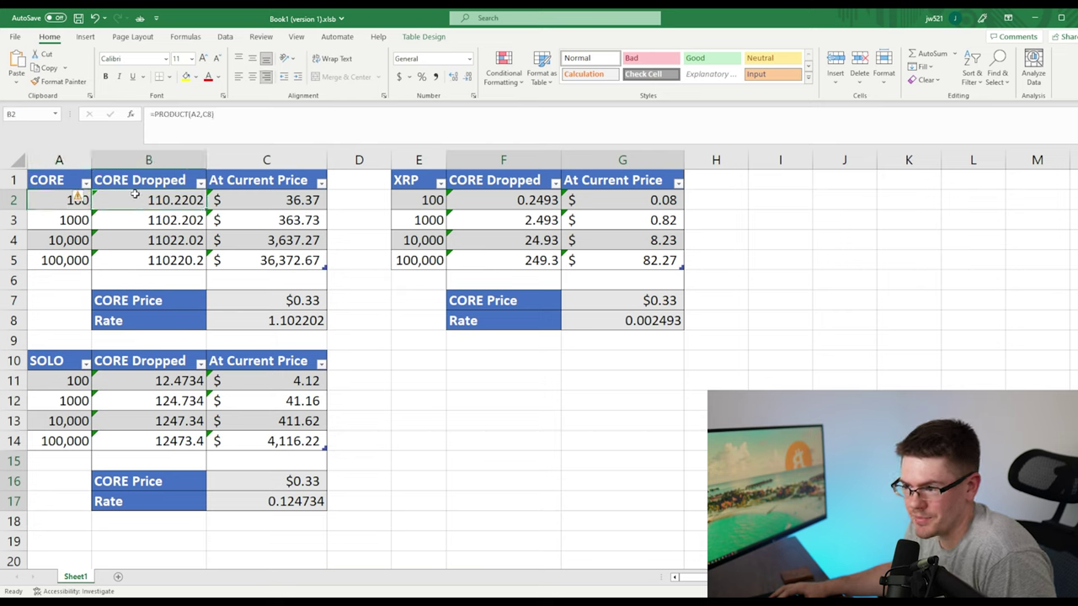
left_click(256, 200)
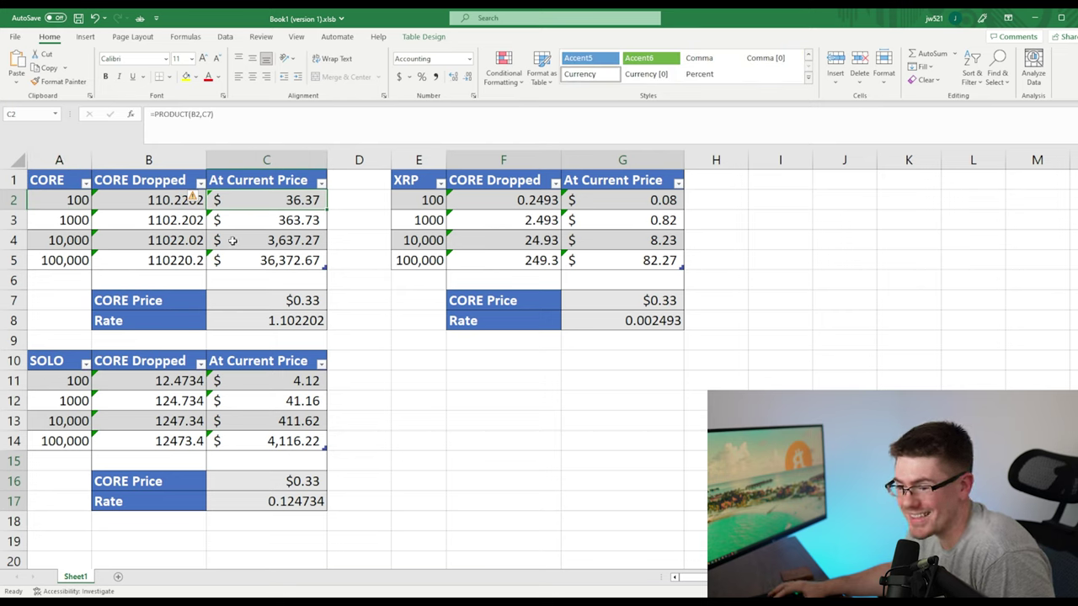
left_click(47, 218)
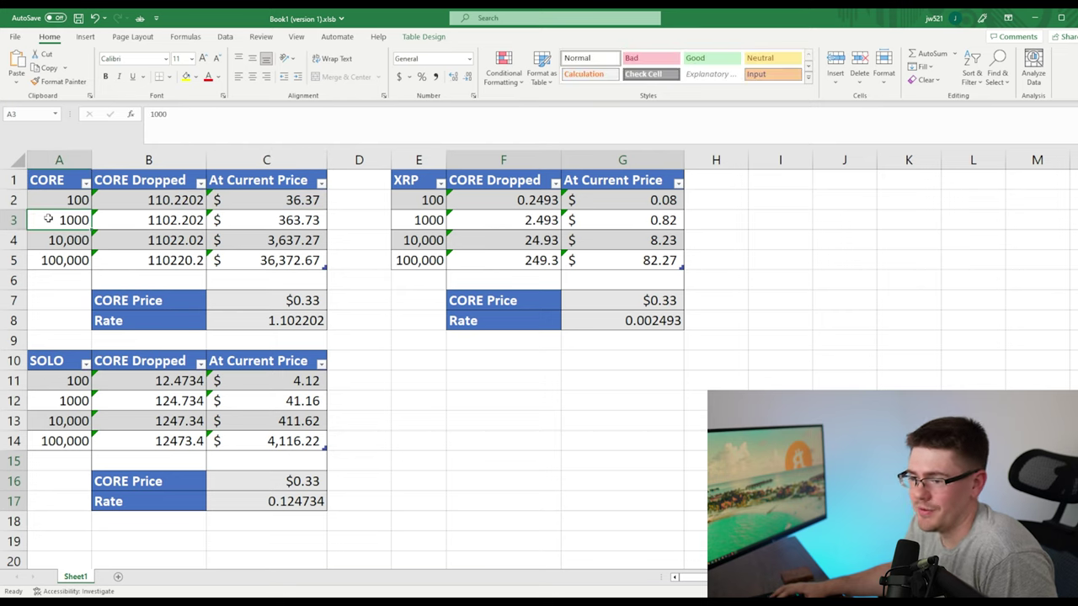
left_click(135, 222)
left_click(259, 218)
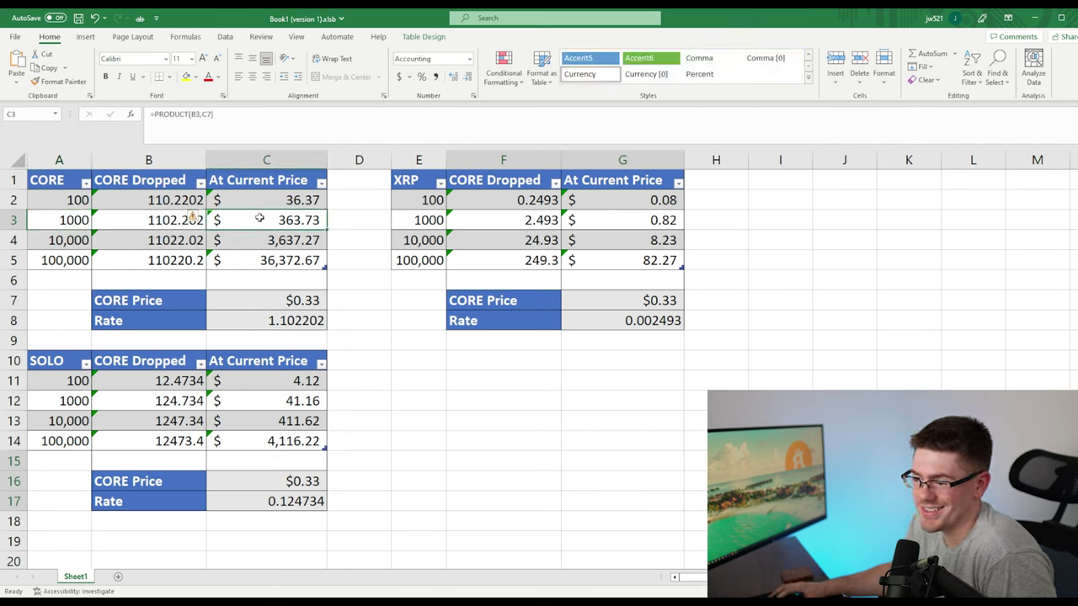
Inspect the airdrop amounts and their values at current price for holdings of 10,000 and 100,000 CORE
left_click(52, 242)
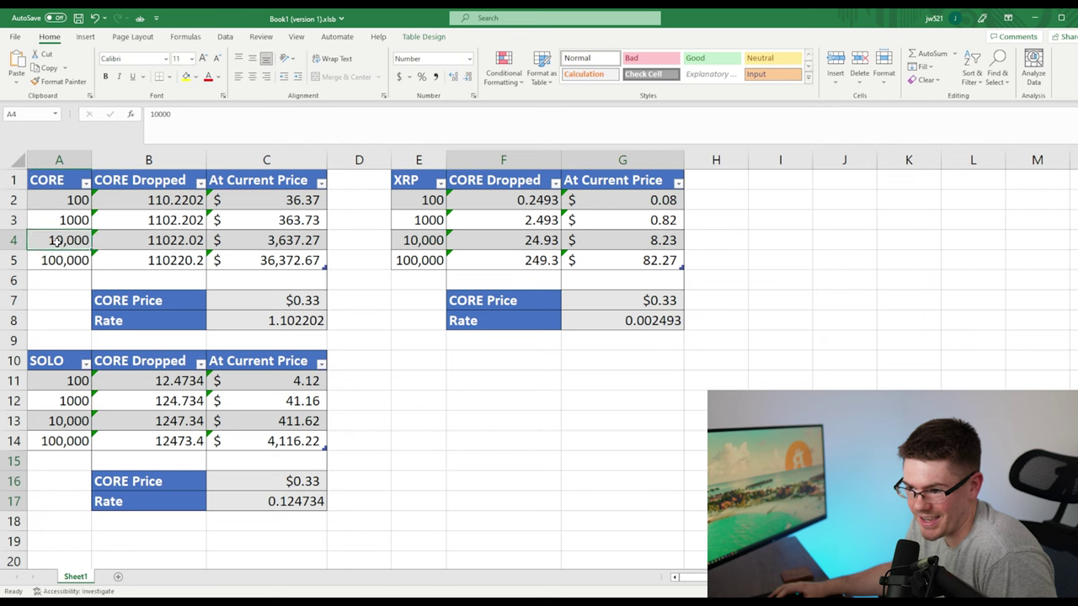
left_click(148, 244)
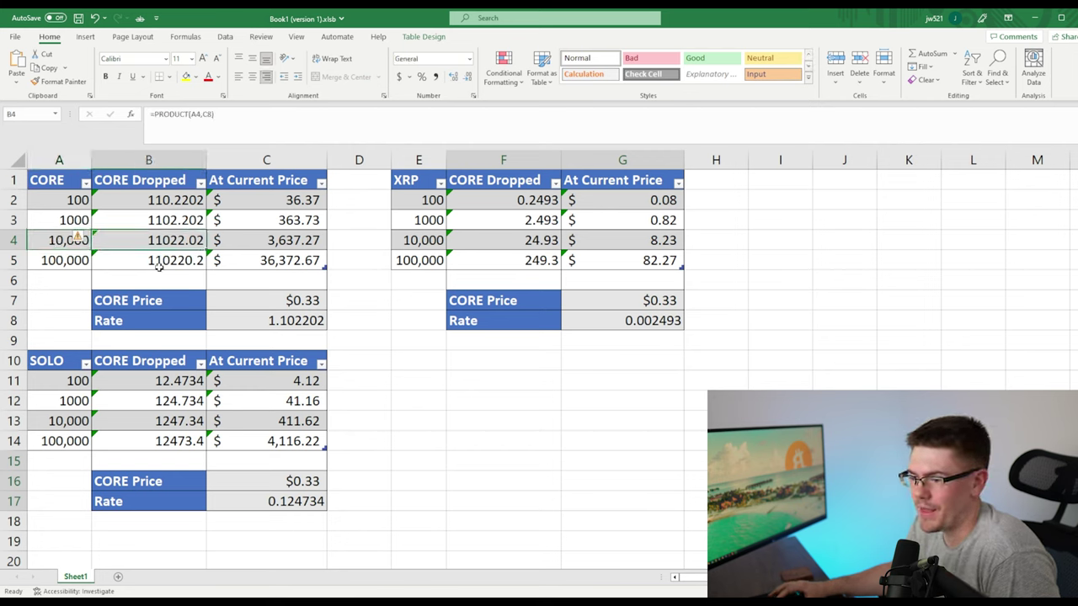
left_click(244, 243)
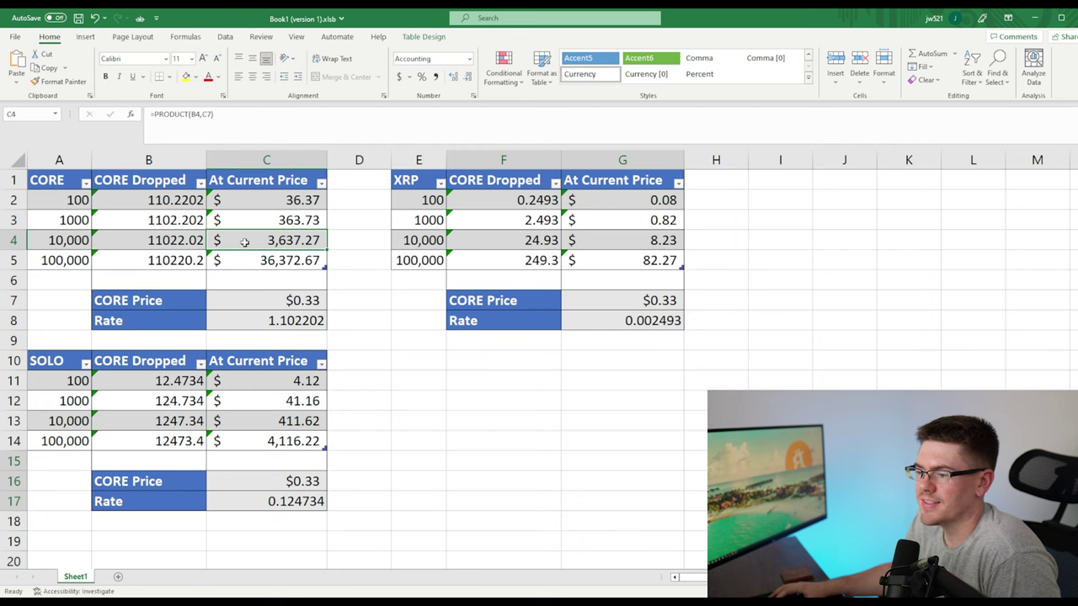
left_click(66, 262)
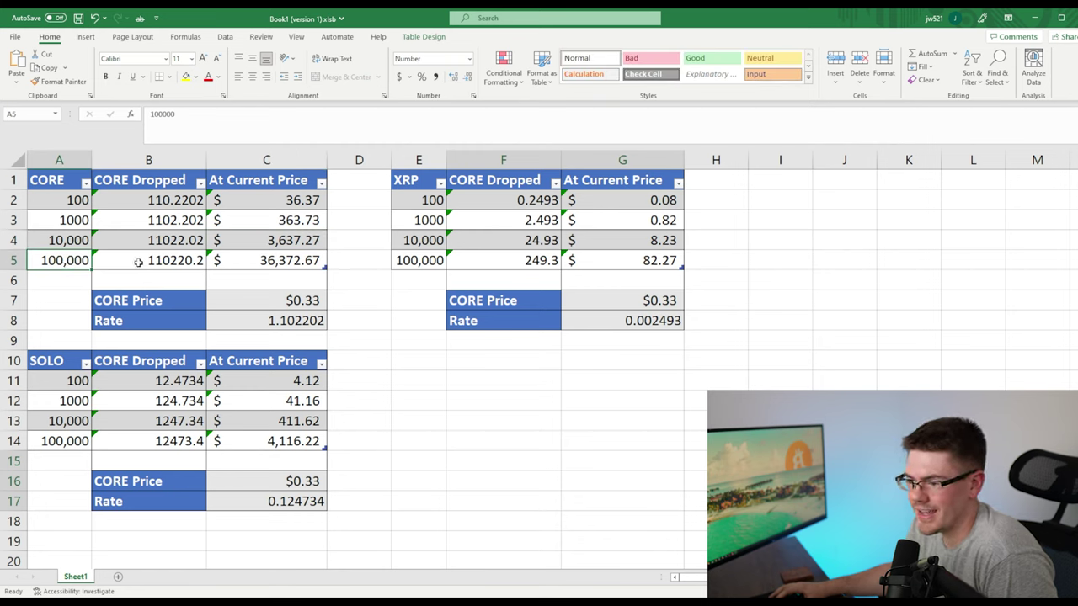
left_click(256, 261)
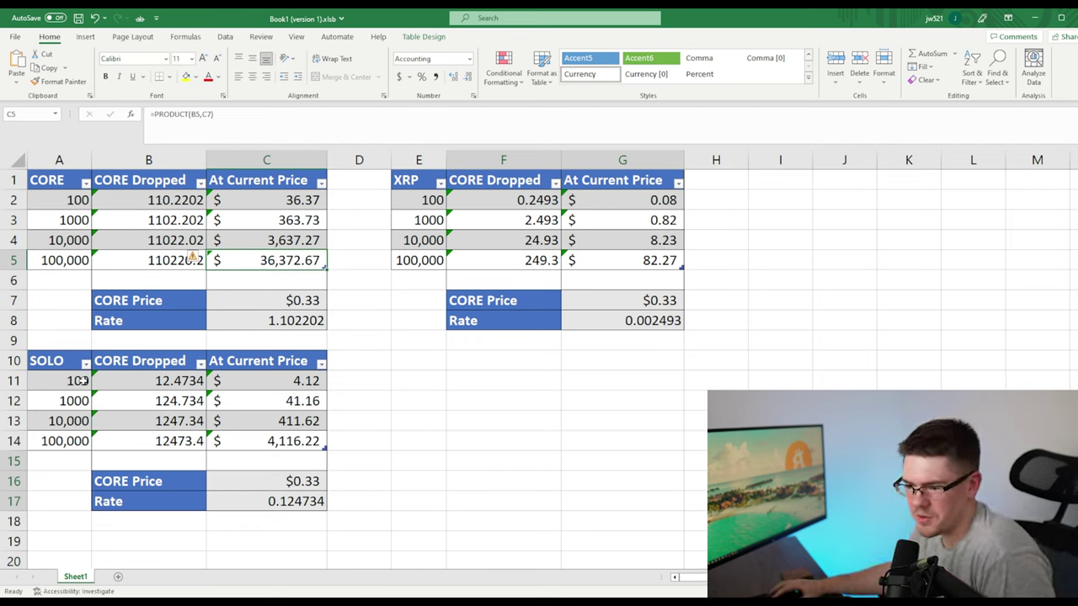
Inspect the dropped CORE and its value at current price for holdings of 100 and 1000 SOLO
left_click(57, 362)
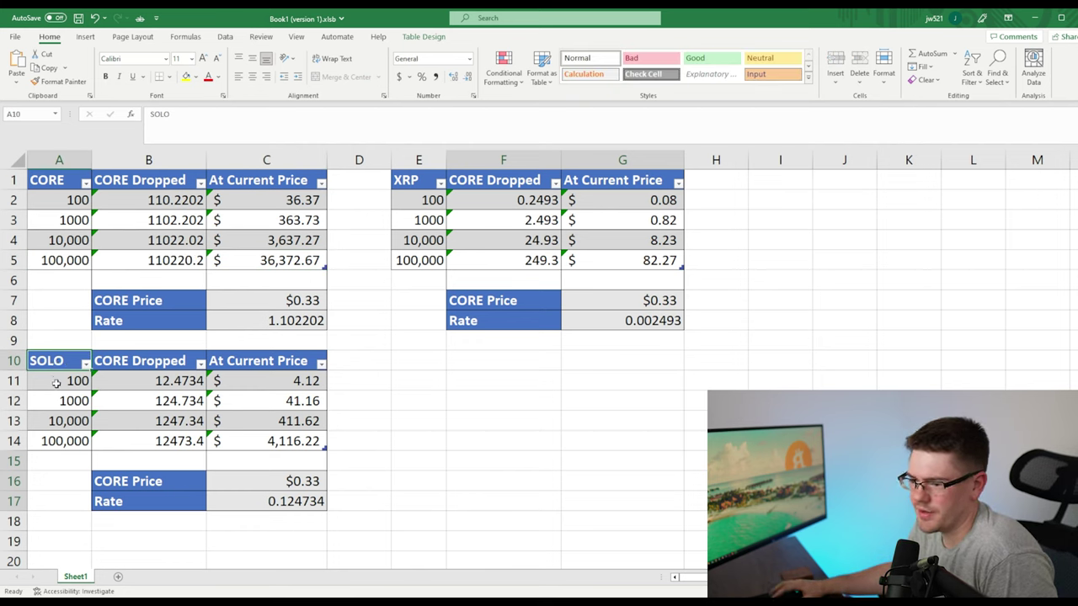
left_click(56, 383)
left_click(145, 388)
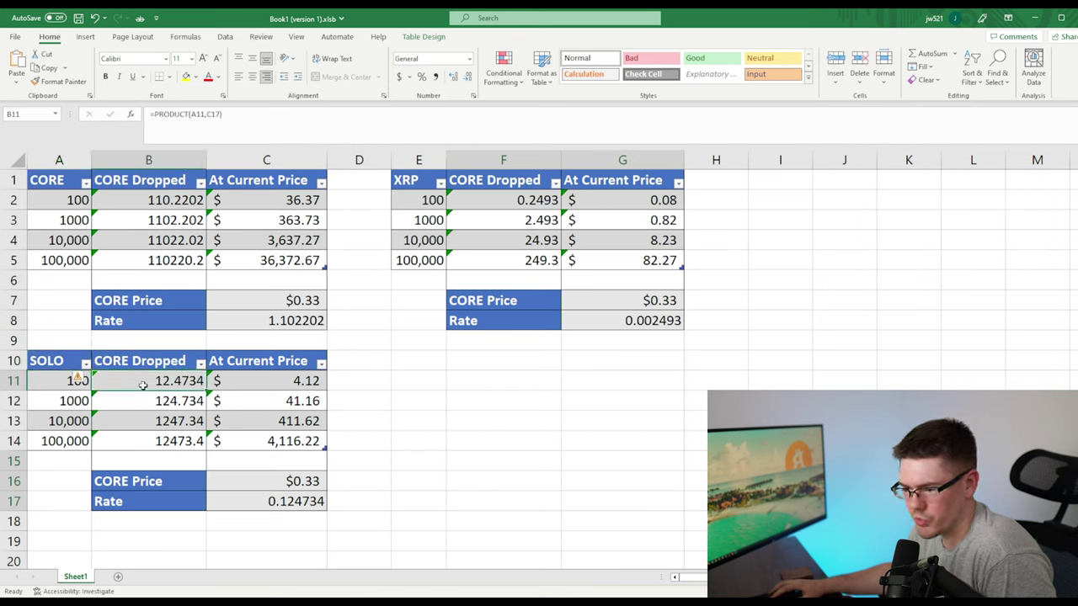
left_click(271, 384)
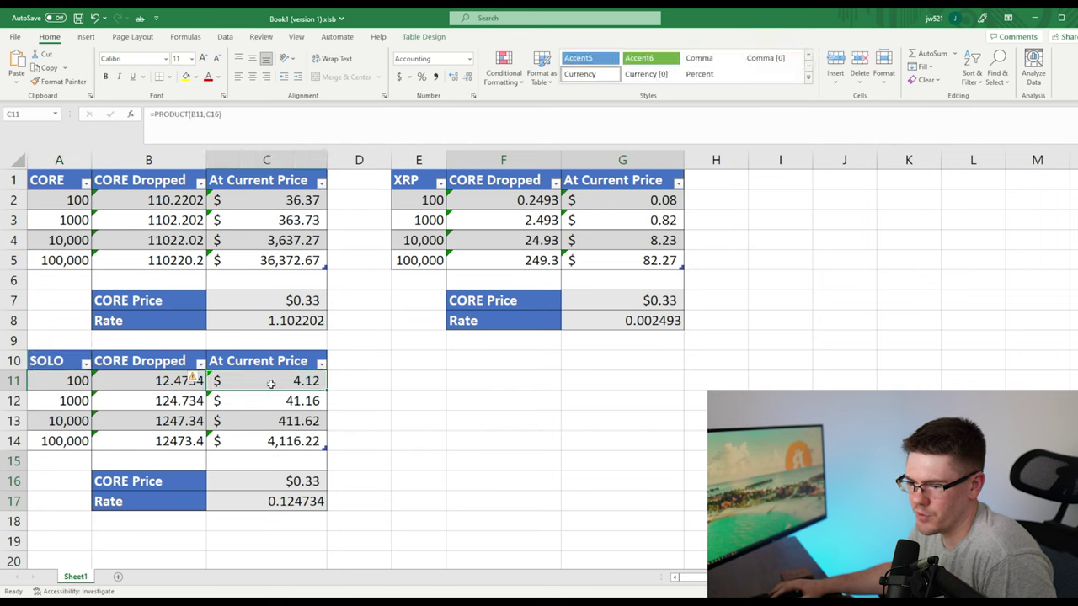
left_click(71, 401)
left_click(118, 401)
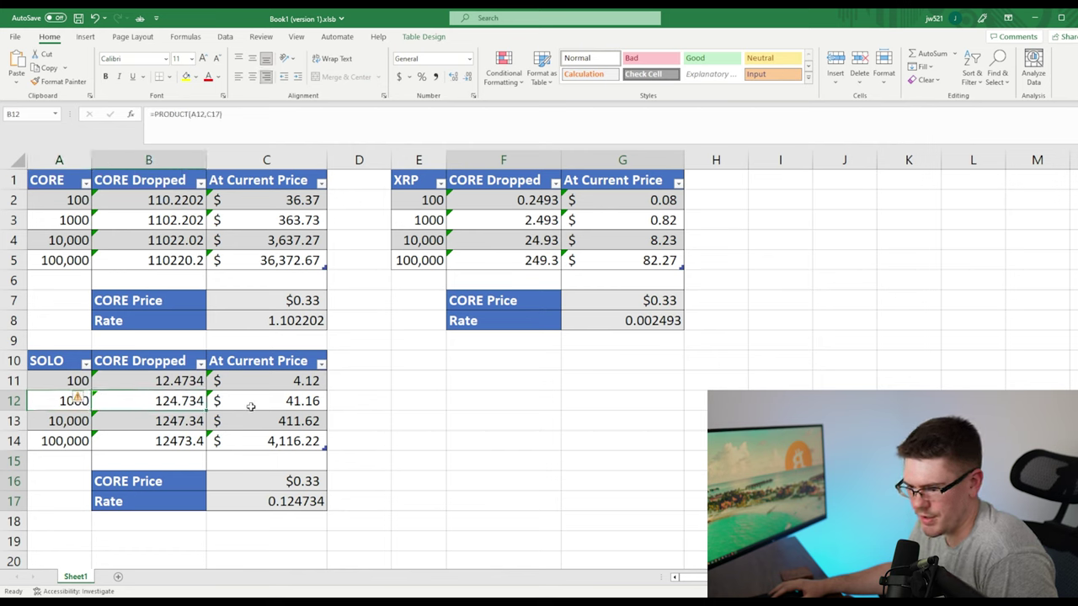
Inspect the SOLO table's airdrop amounts and current-price values for holdings of 10,000 and 100,000 SOLO
left_click(55, 423)
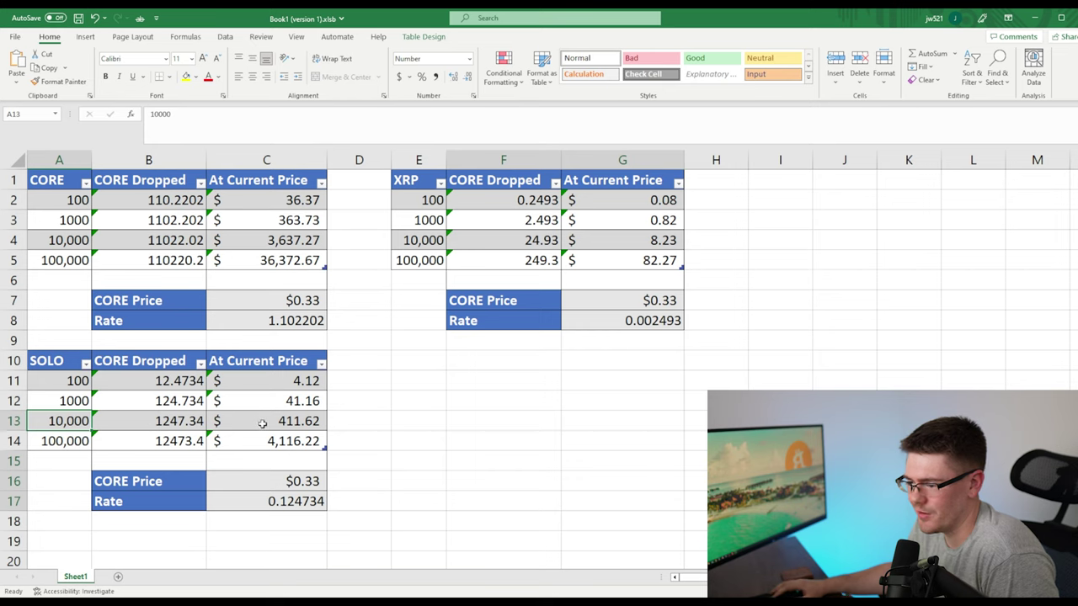
left_click(71, 445)
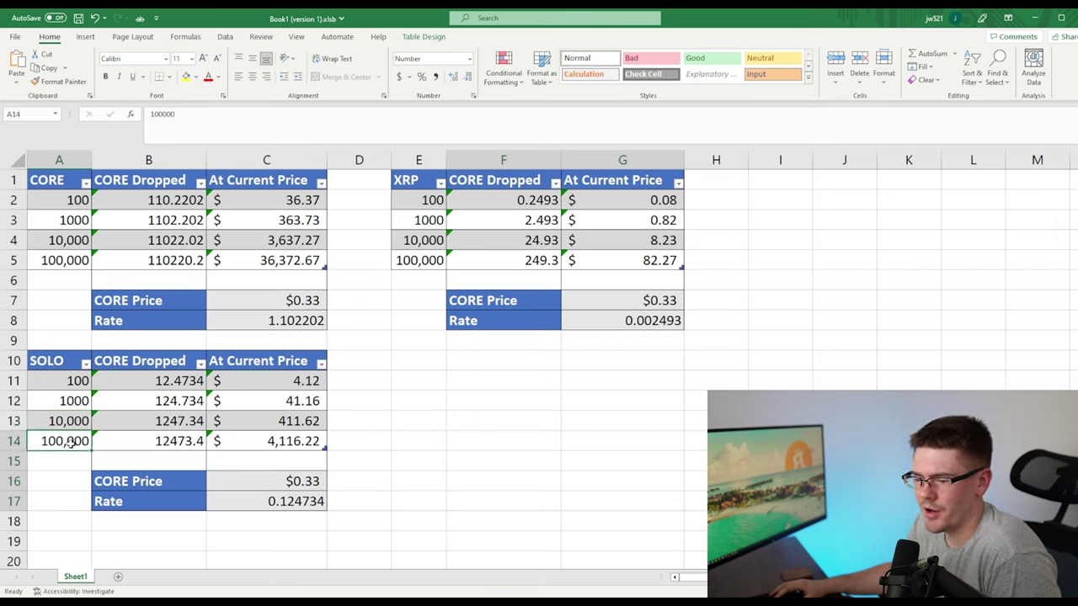
left_click(137, 444)
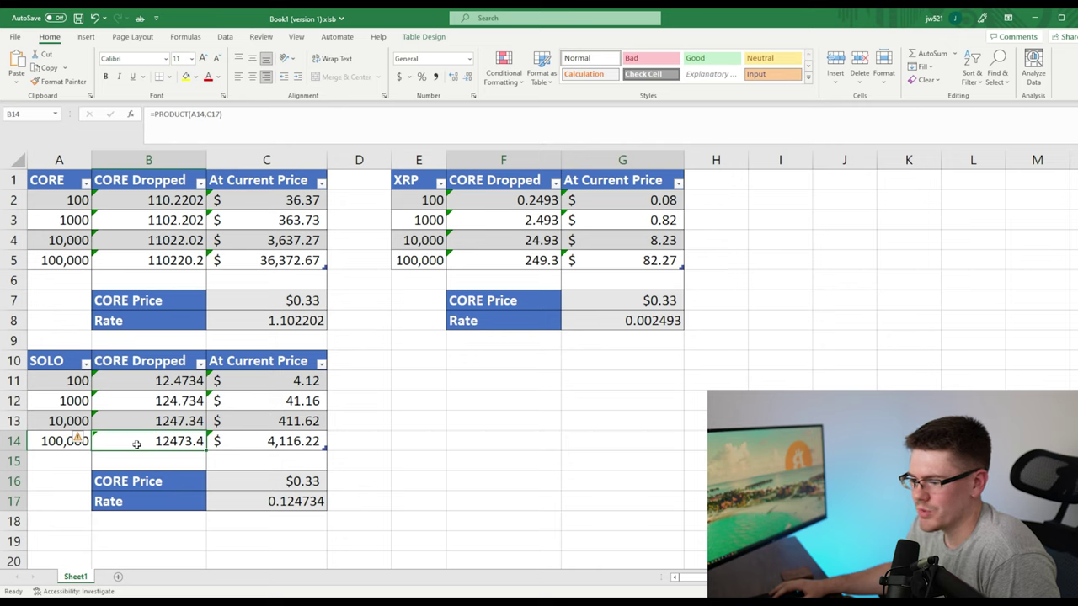
left_click(259, 444)
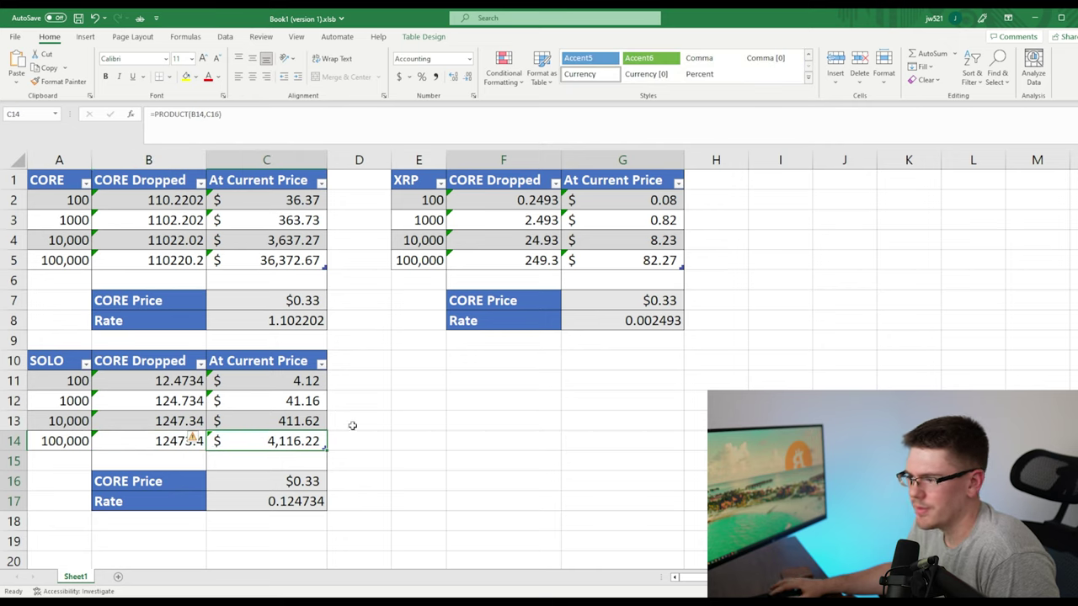
Inspect the XRP table's dropped CORE and value at current price for holdings of 100 and 1000 XRP
left_click(411, 180)
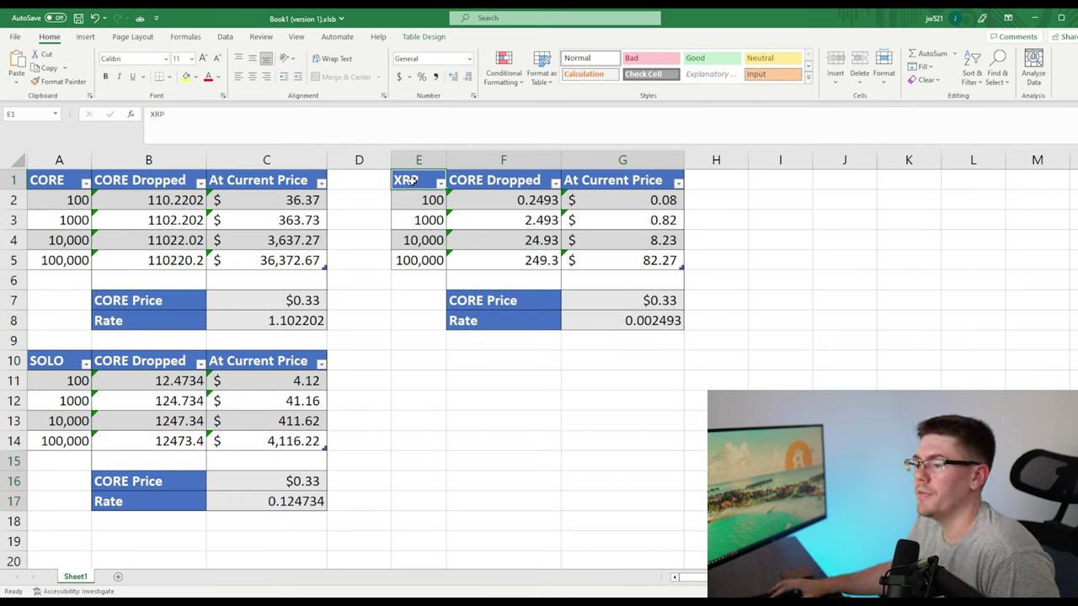
left_click(416, 206)
left_click(529, 200)
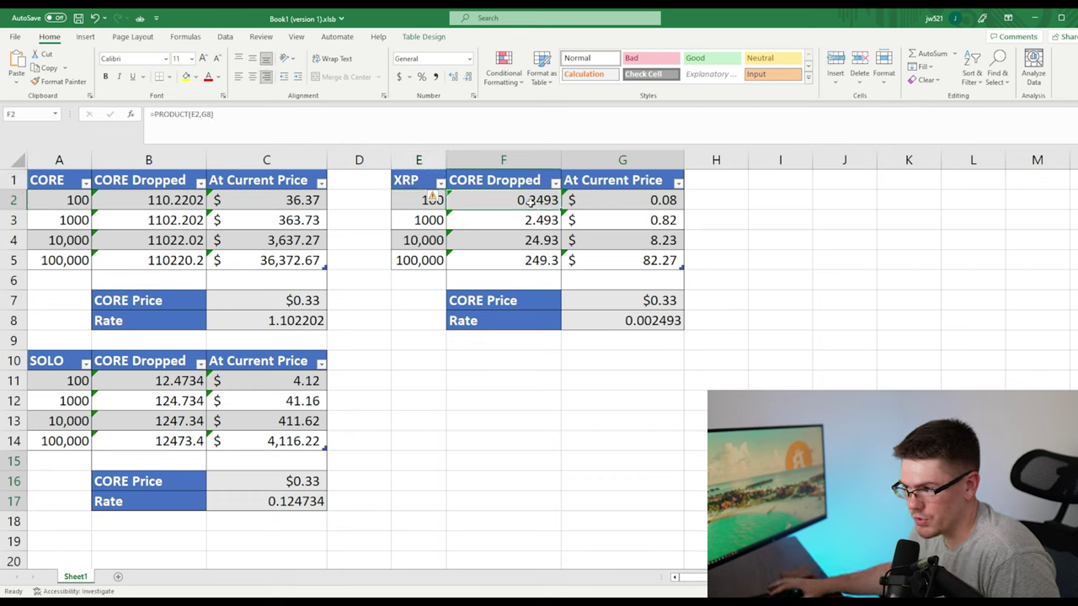
left_click(605, 198)
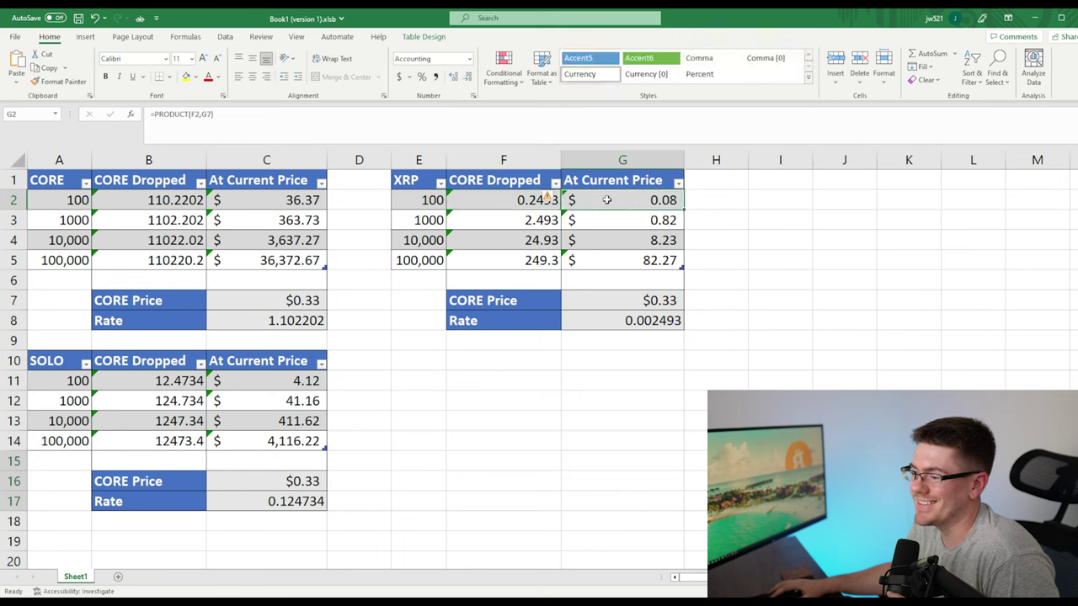
left_click(413, 220)
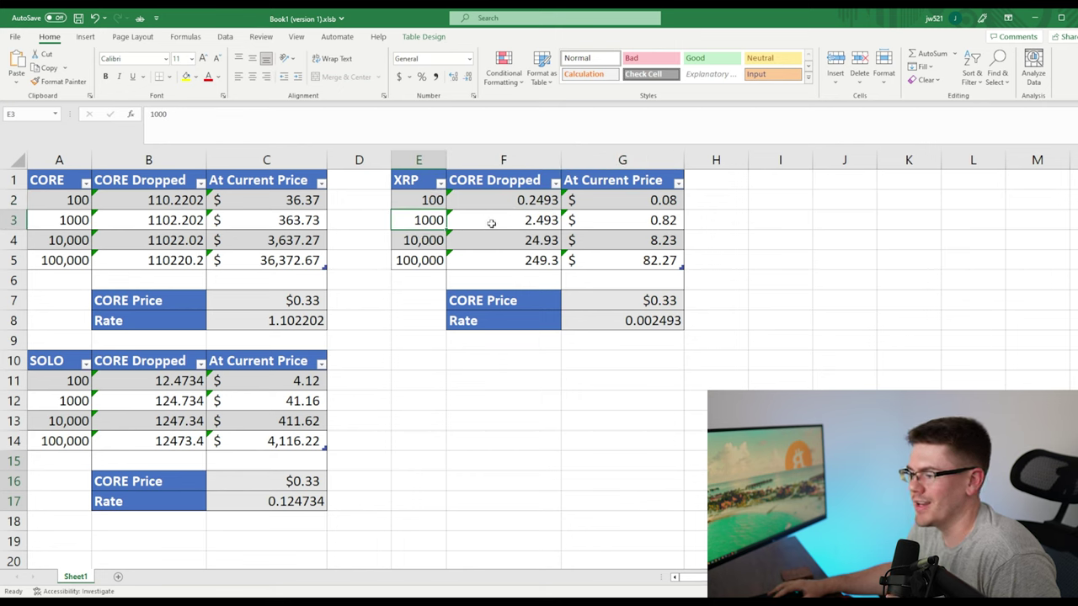
left_click(492, 222)
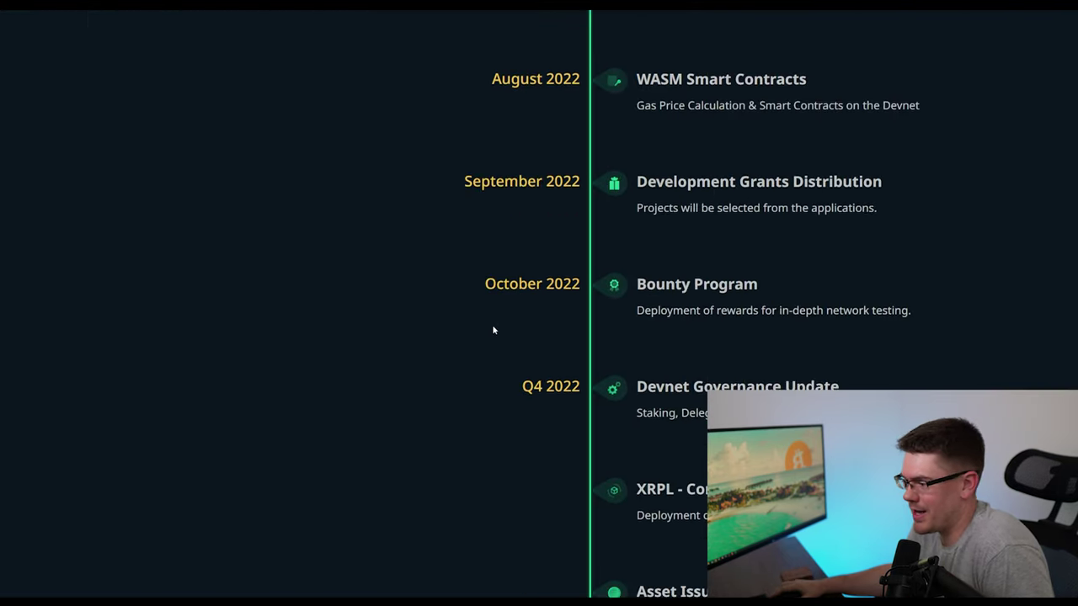
Read through the Coreum roadmap from the August 2022 milestone to the planned Q1 2024 milestones
scroll(657, 359, "down", 2)
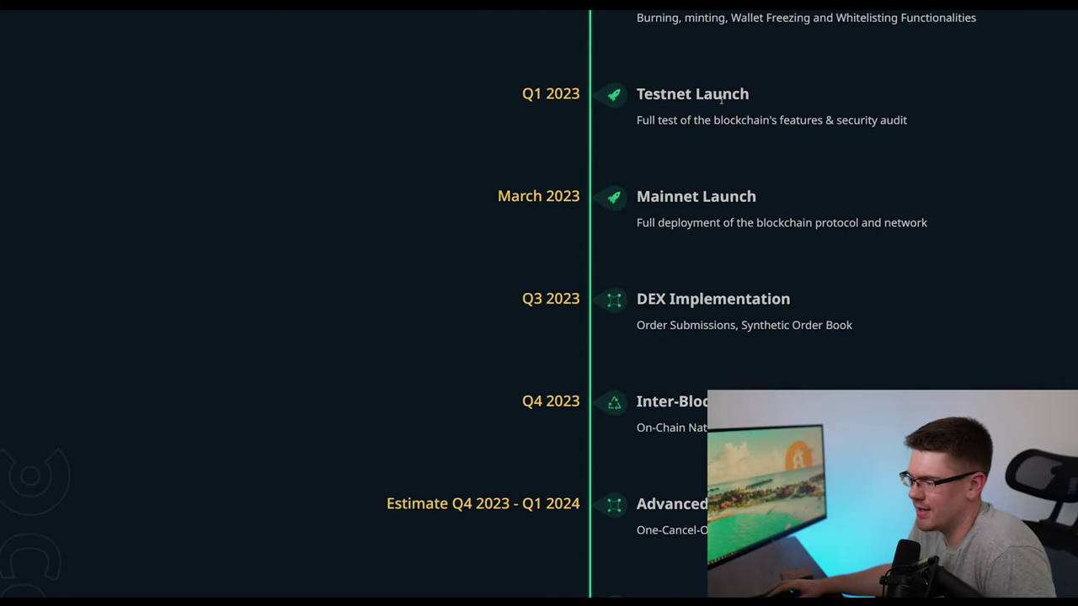
scroll(604, 320, "down", 2)
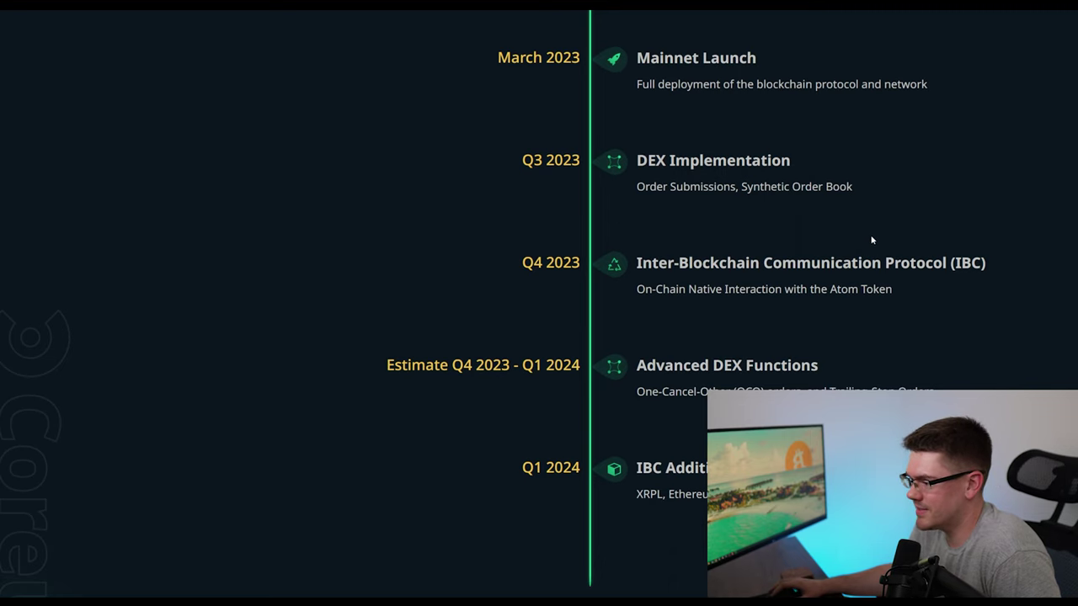
scroll(644, 302, "down", 1)
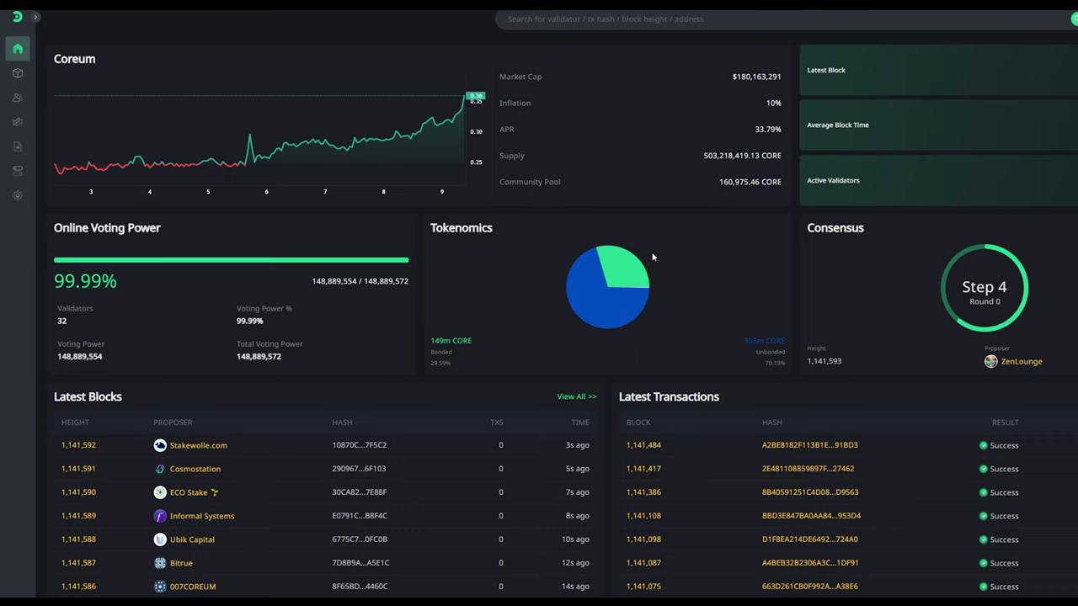
Inspect the bonded share in the Tokenomics chart and the staking APR on the Coreum explorer dashboard
mouse_move(634, 266)
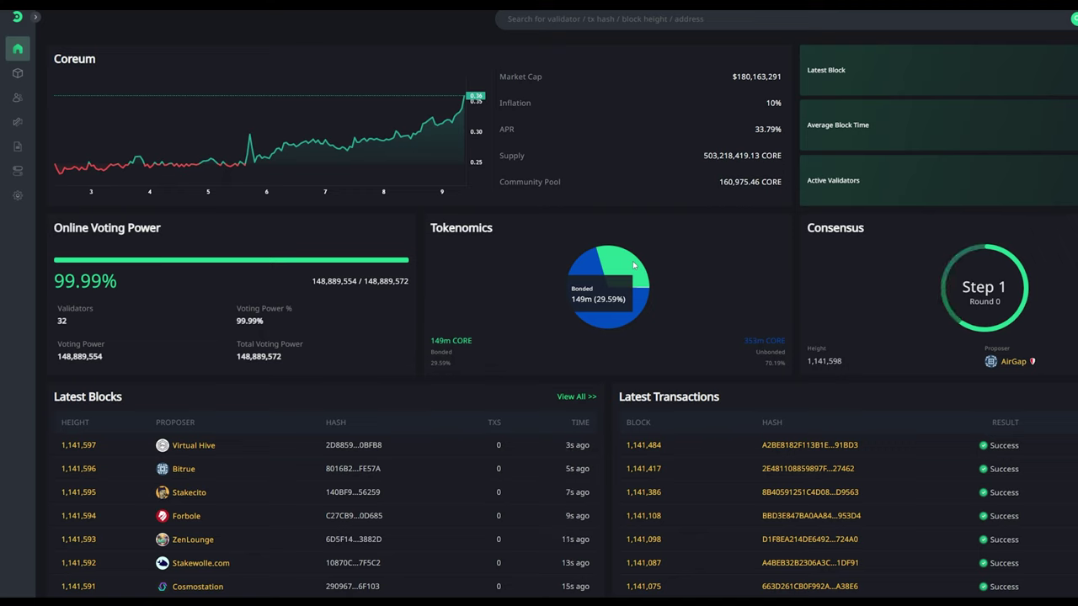
double_click(756, 128)
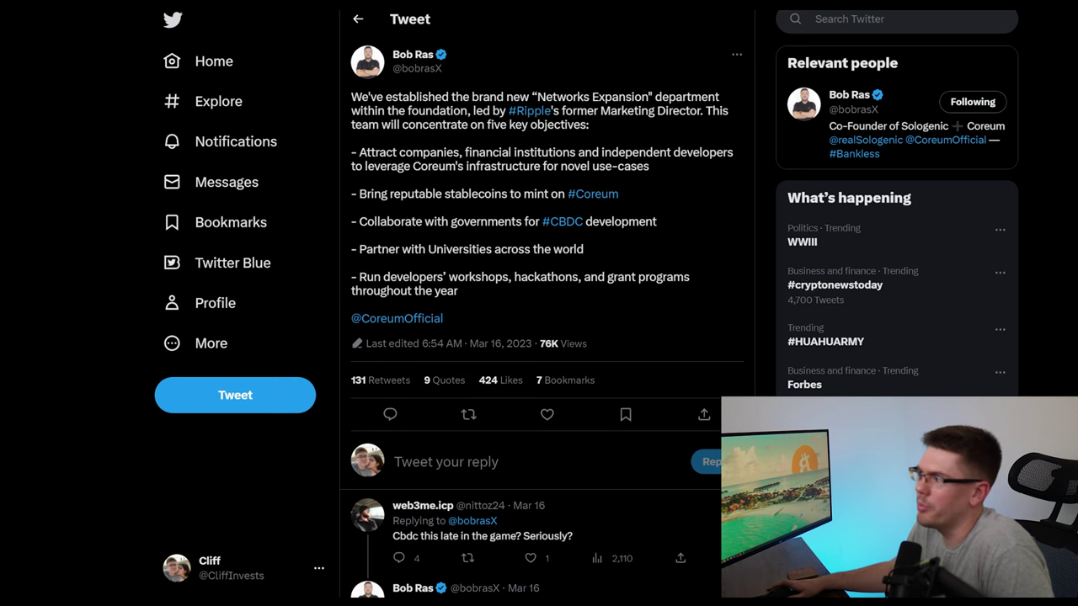
Read through the Ledger Support article on connecting a Ledger to Coreum mainnet, down to the related articles
key("alt+Left")
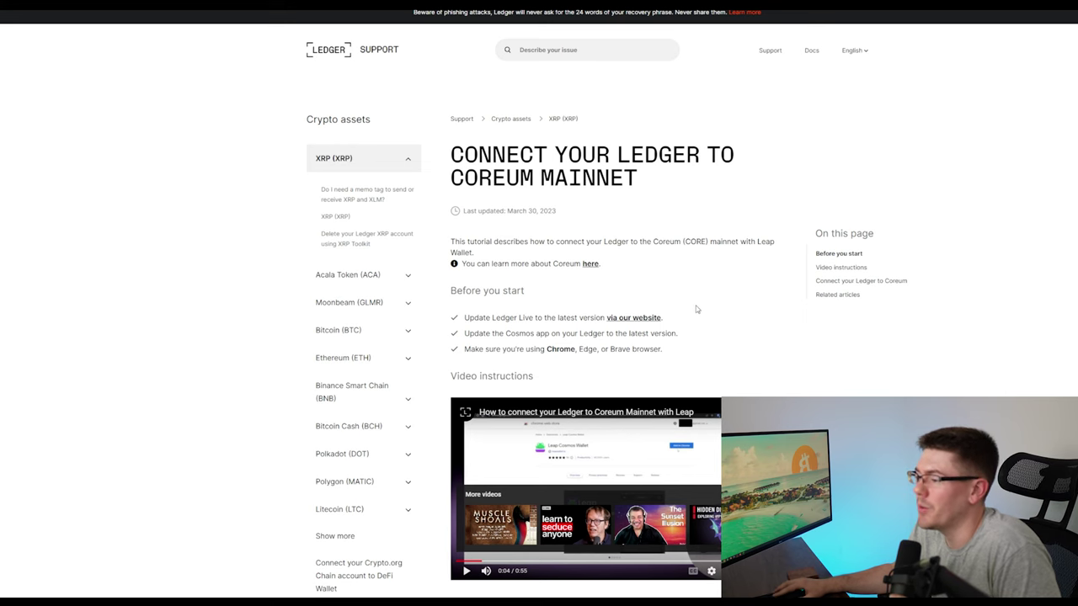
scroll(688, 304, "down", 3)
scroll(787, 315, "down", 3)
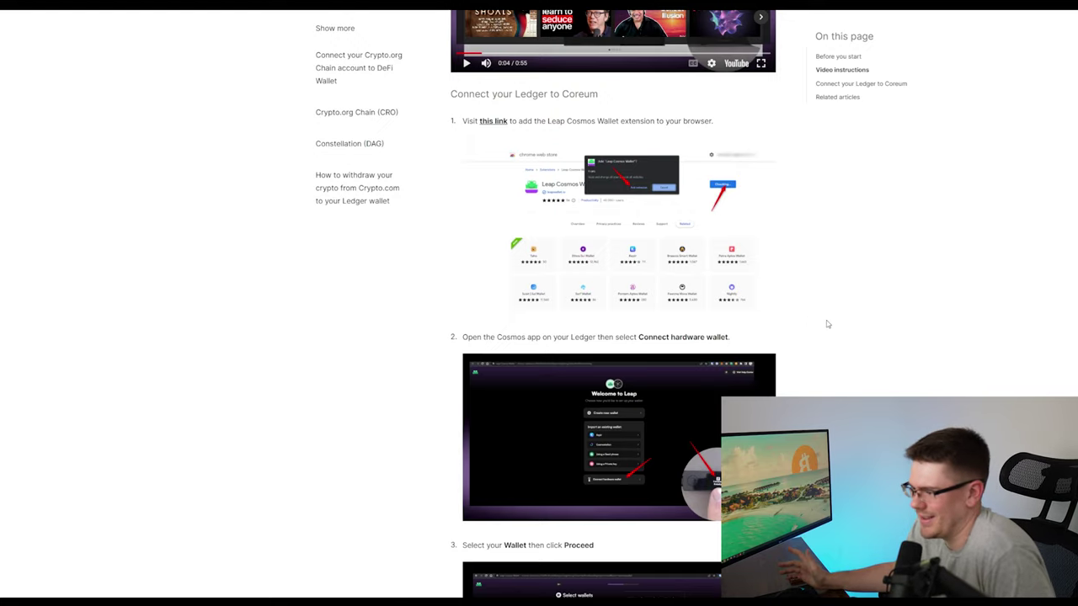
scroll(827, 324, "down", 3)
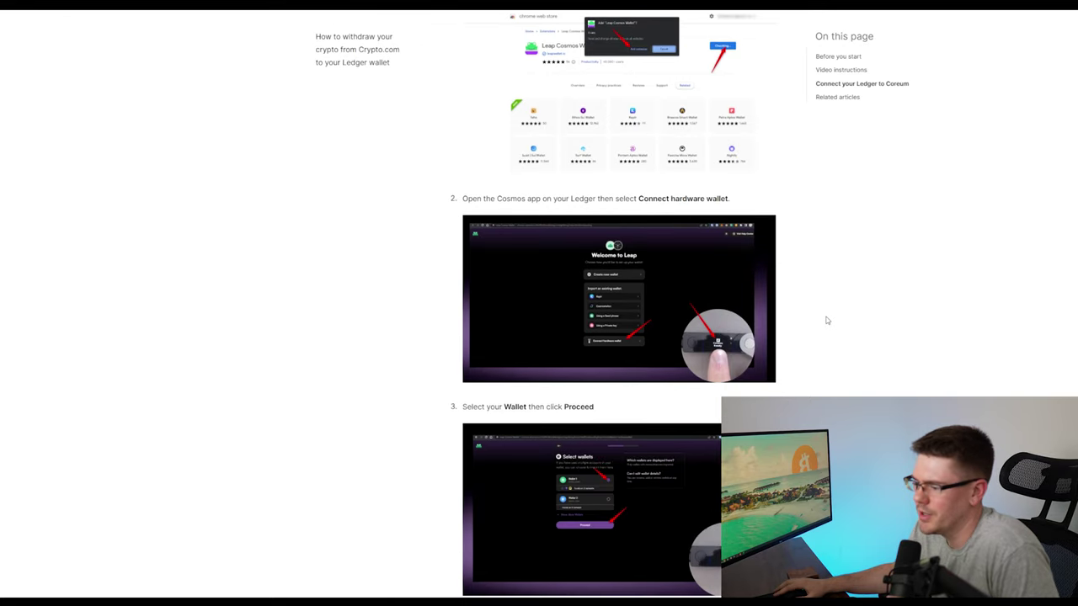
scroll(707, 343, "down", 10)
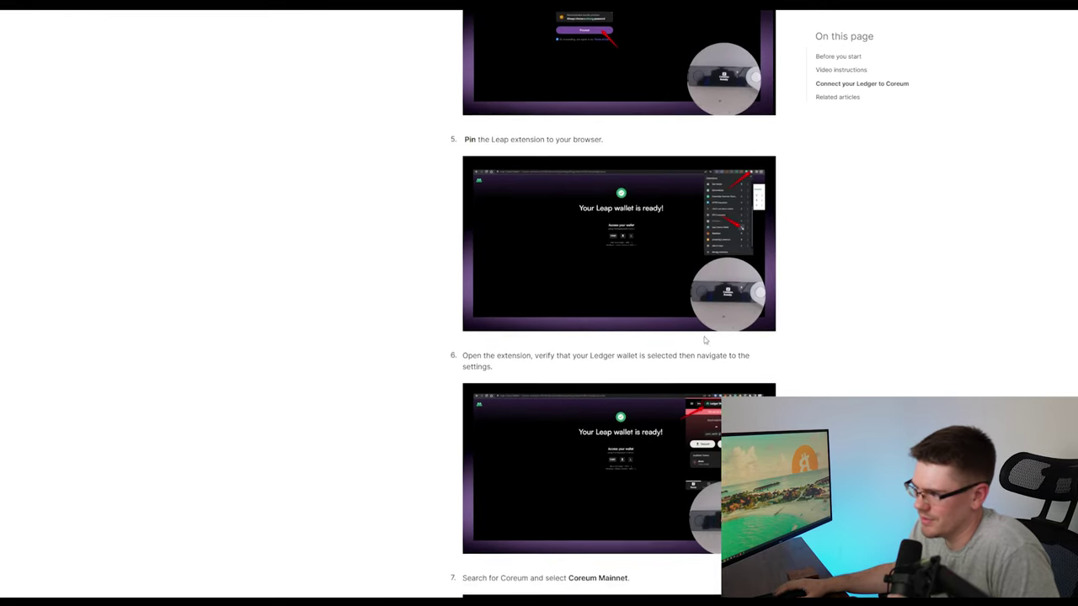
scroll(546, 389, "down", 5)
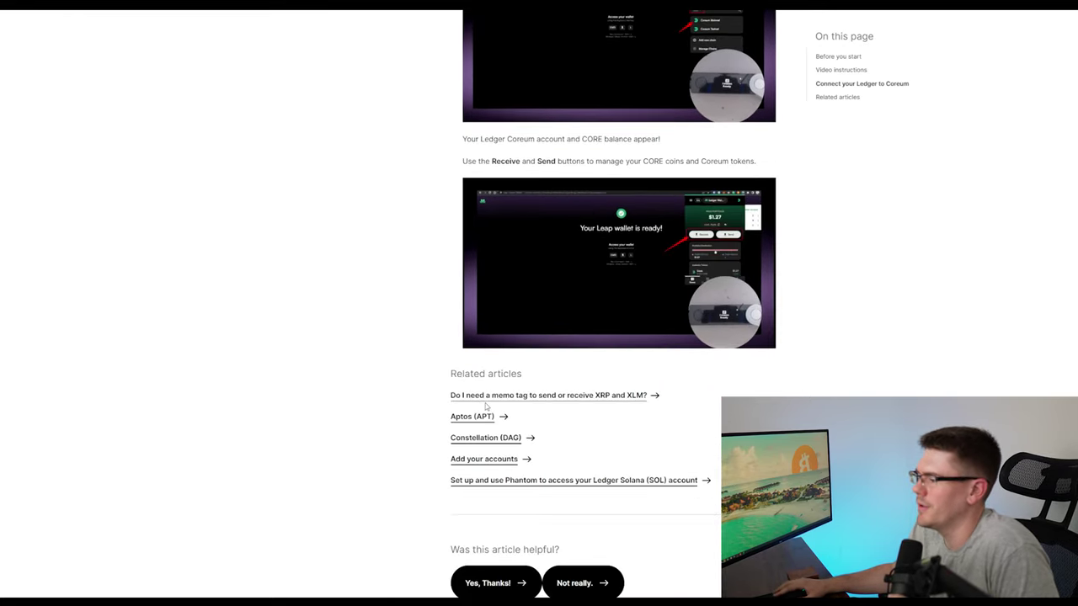